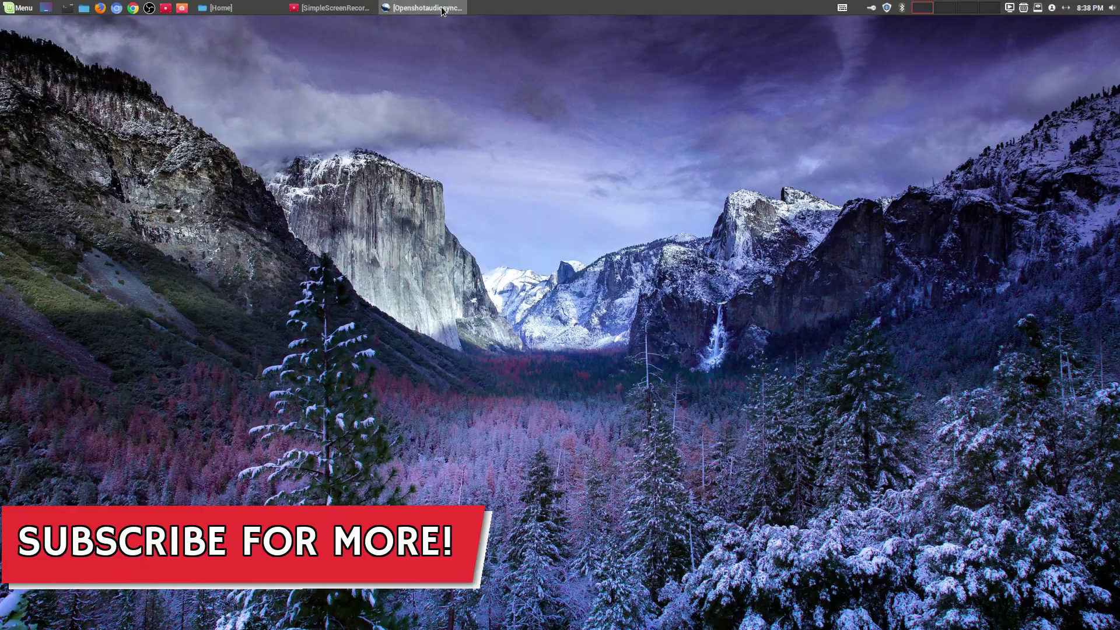
- Bring the OpenShot window with the Openshotaudiosync project back into view
click(421, 8)
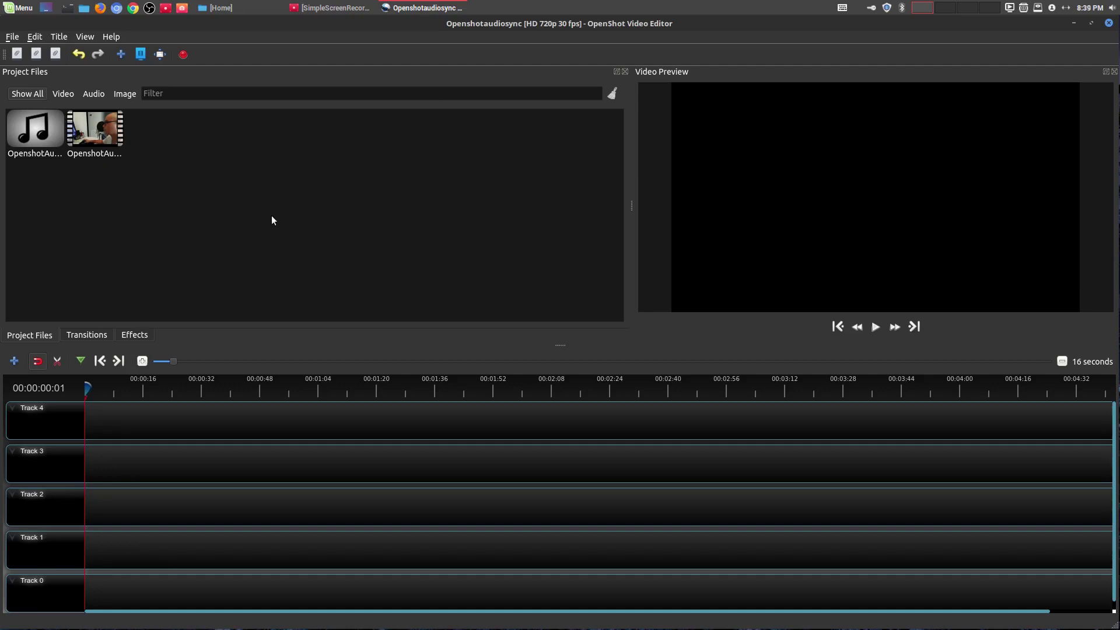
drag(168, 191, 85, 421)
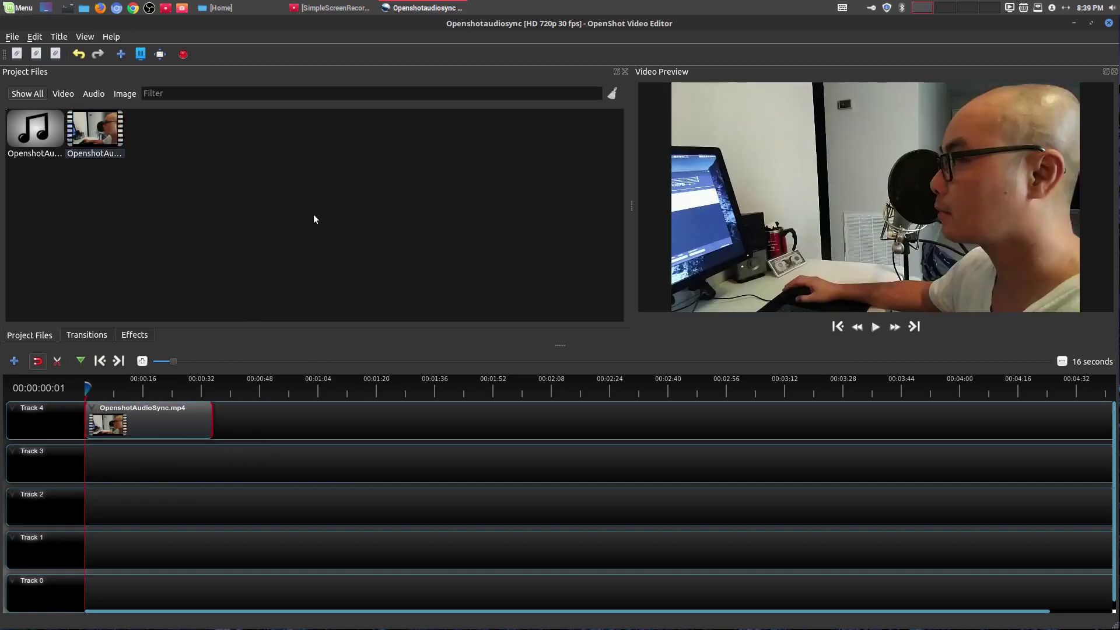
drag(49, 137, 89, 454)
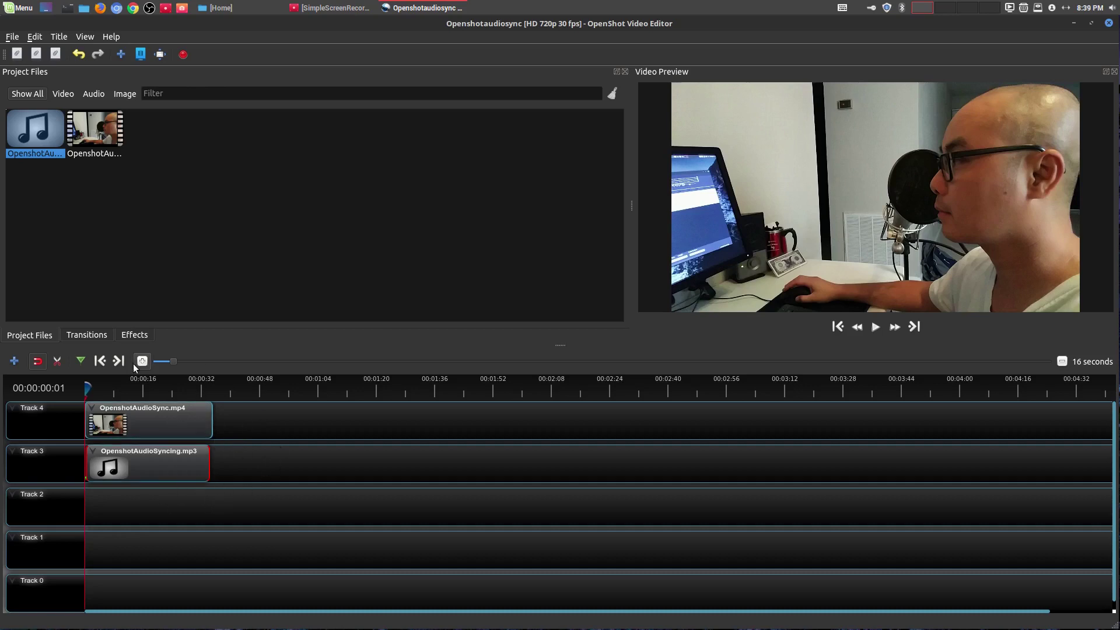
click(169, 466)
key(Delete)
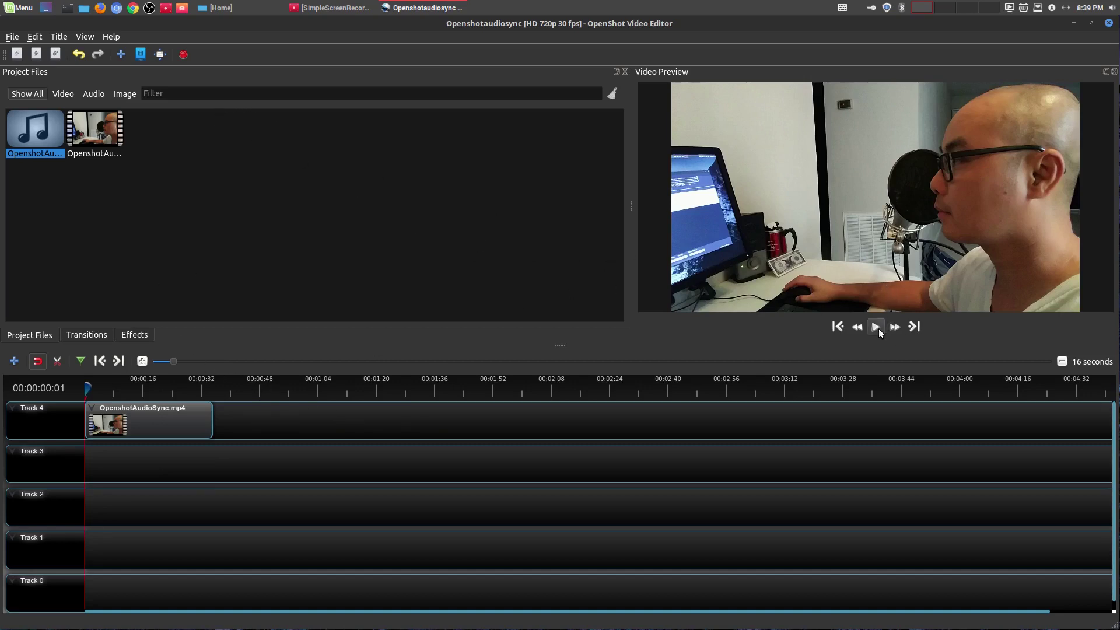
- Switch to Advanced View and dock the Transitions panel at the right edge
click(84, 36)
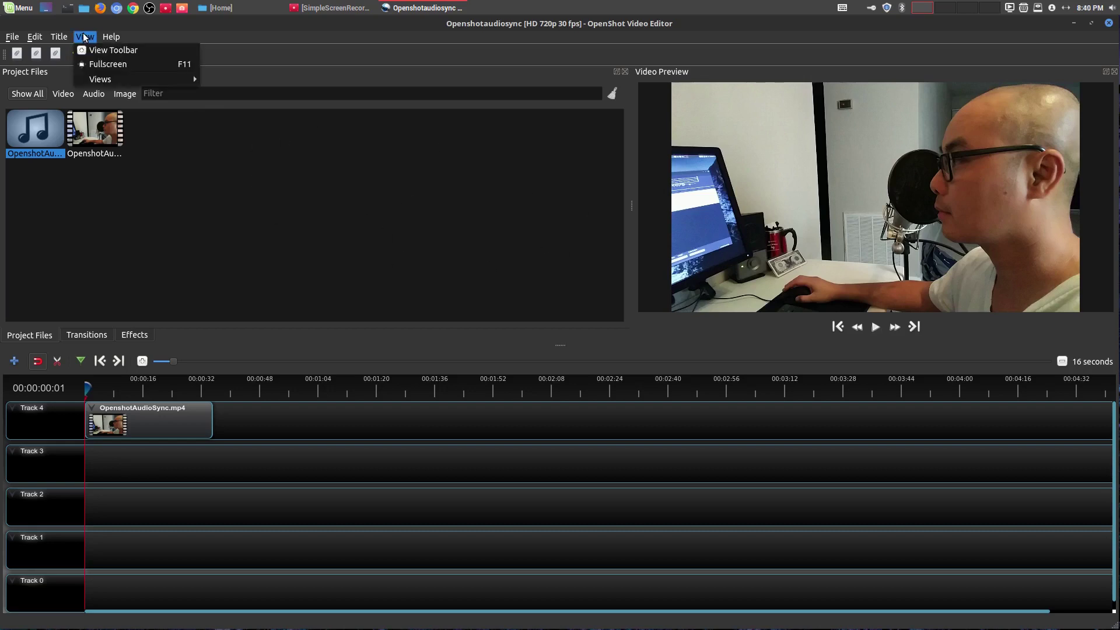
mouse_move(111, 80)
click(270, 100)
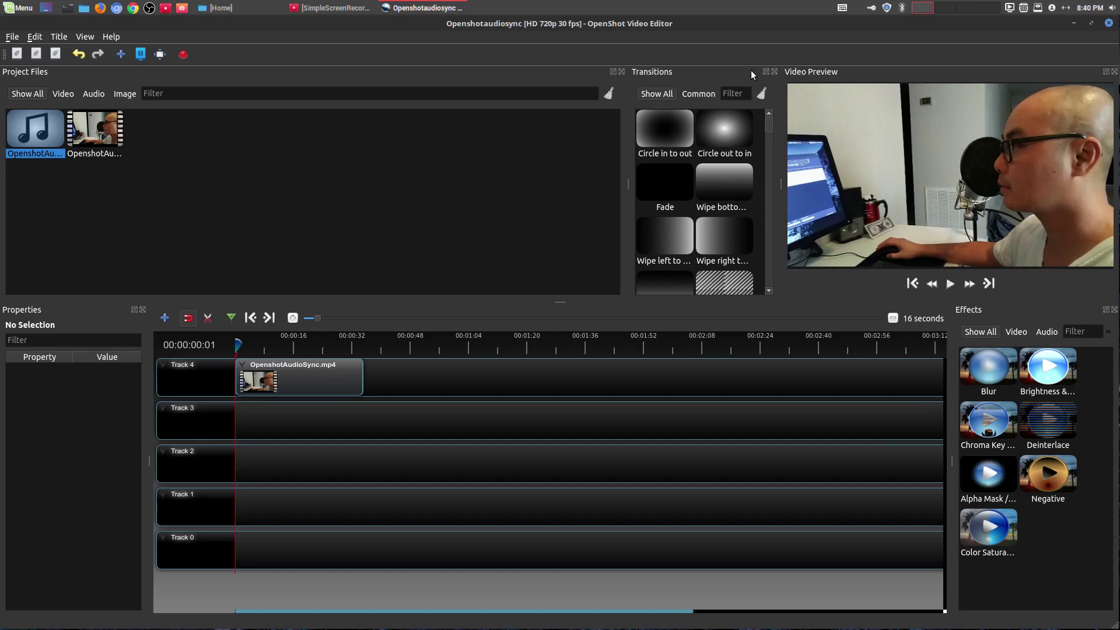
drag(751, 70, 1062, 75)
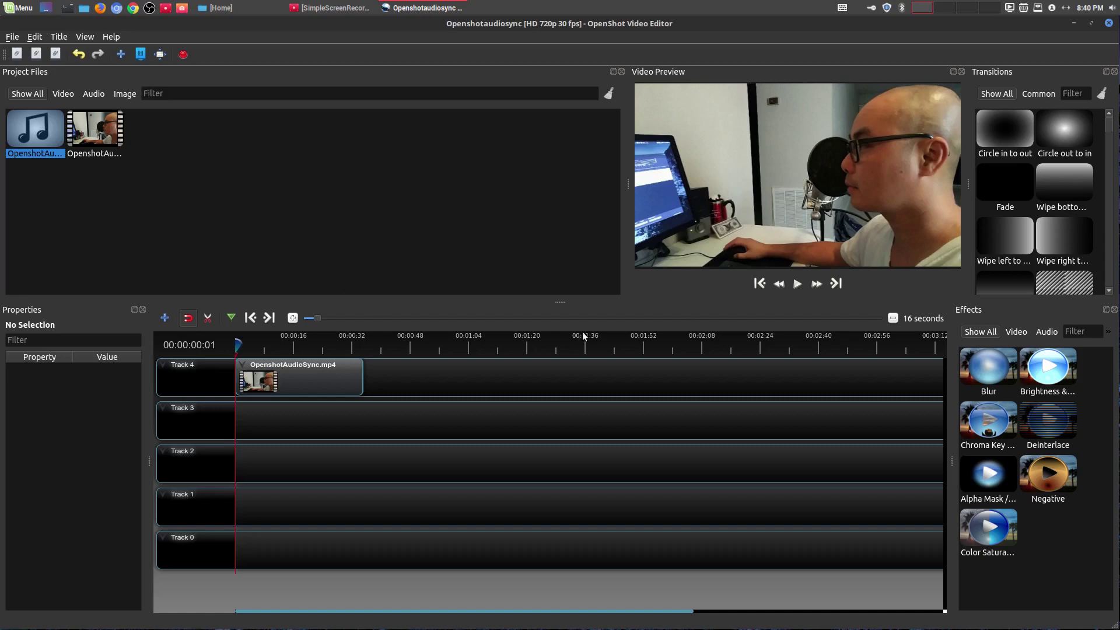
click(797, 284)
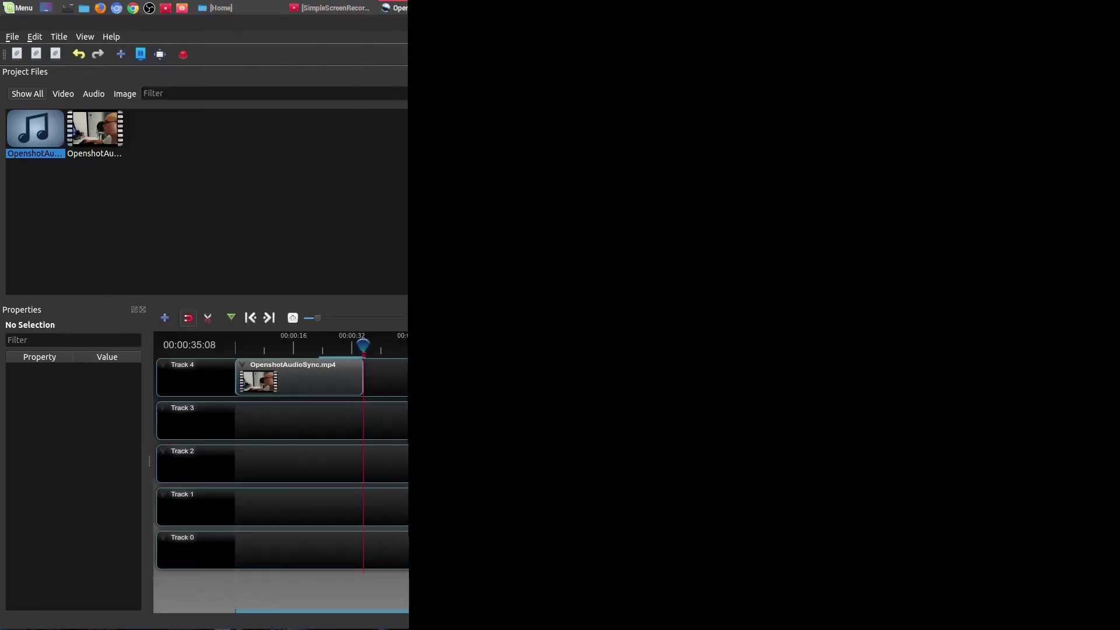
drag(363, 344, 230, 337)
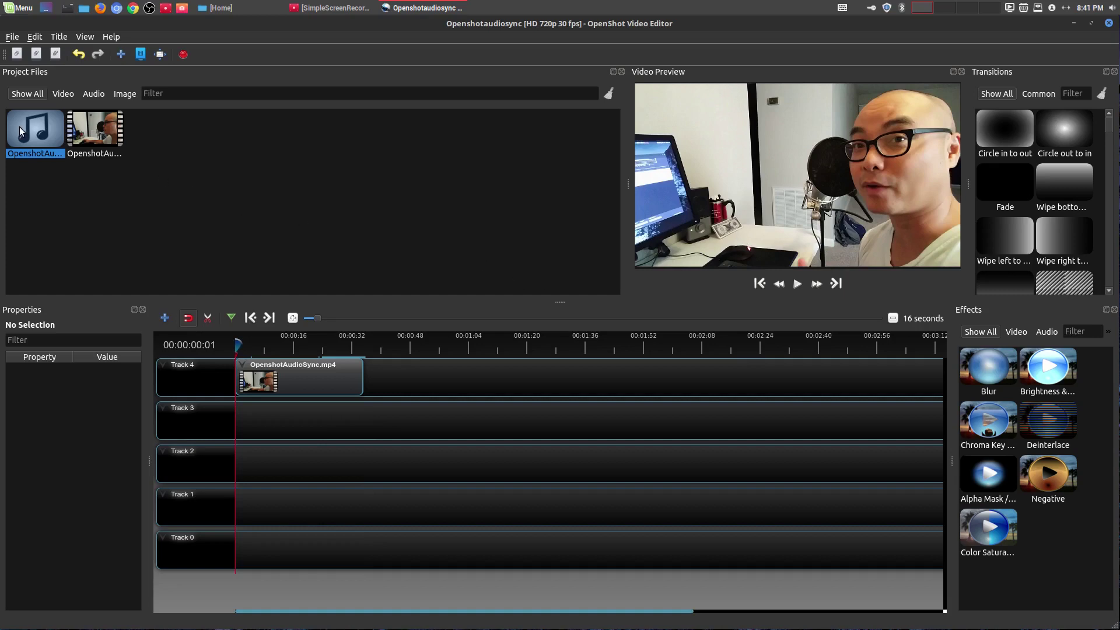
click(127, 206)
click(34, 139)
click(157, 204)
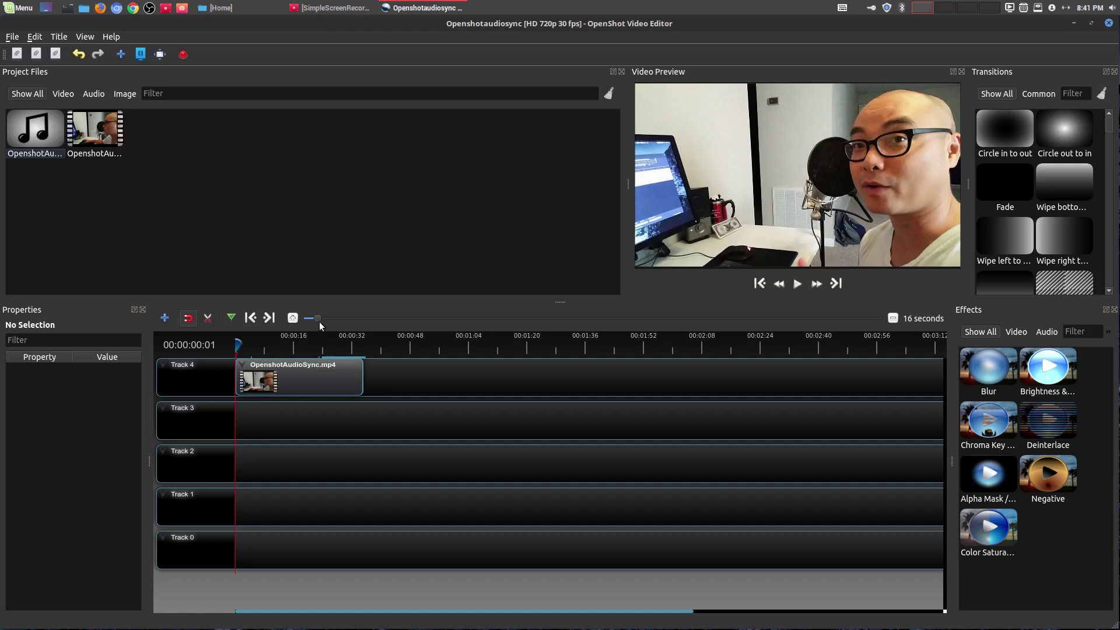
- Zoom the timeline to about 12 seconds and show the Track 4 clip's audio waveform
drag(317, 317, 319, 317)
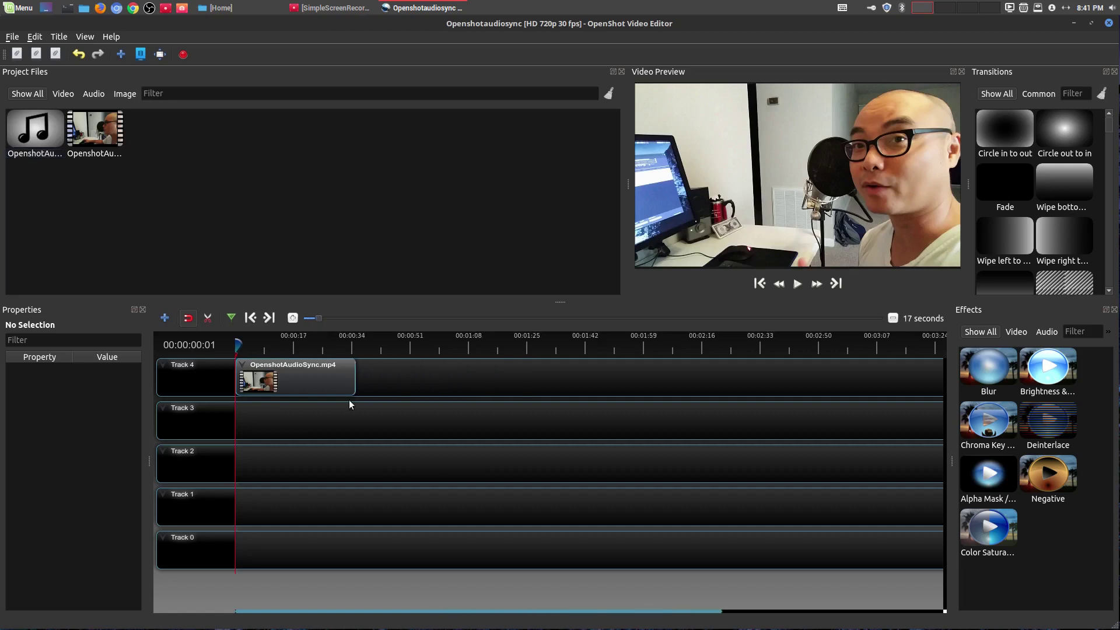
ctrl+scroll(352, 414, up, 1)
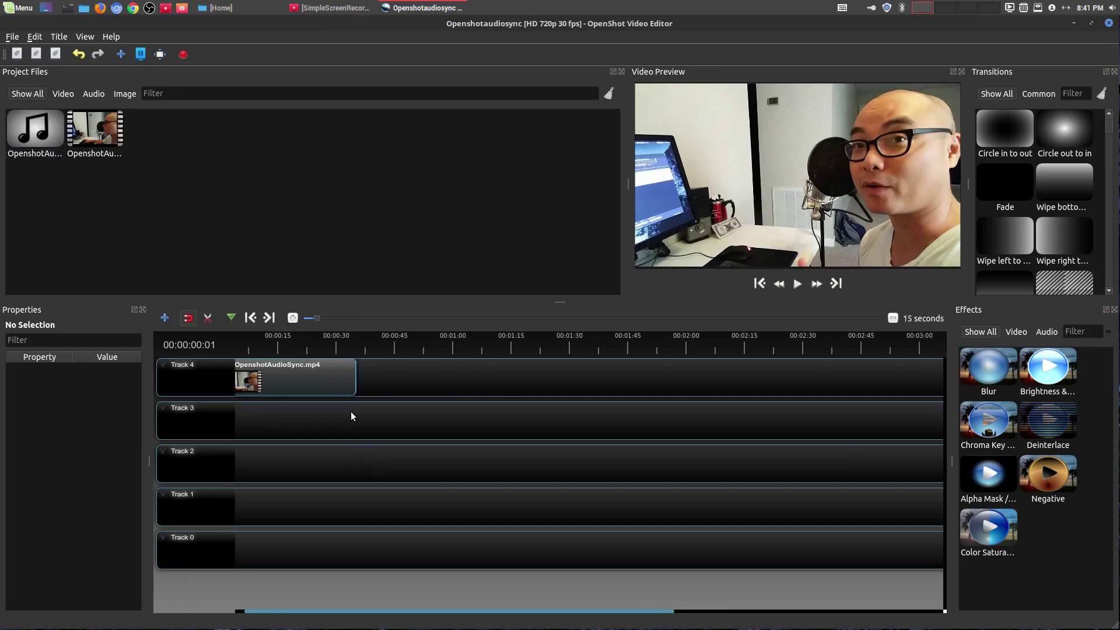
drag(352, 612, 300, 601)
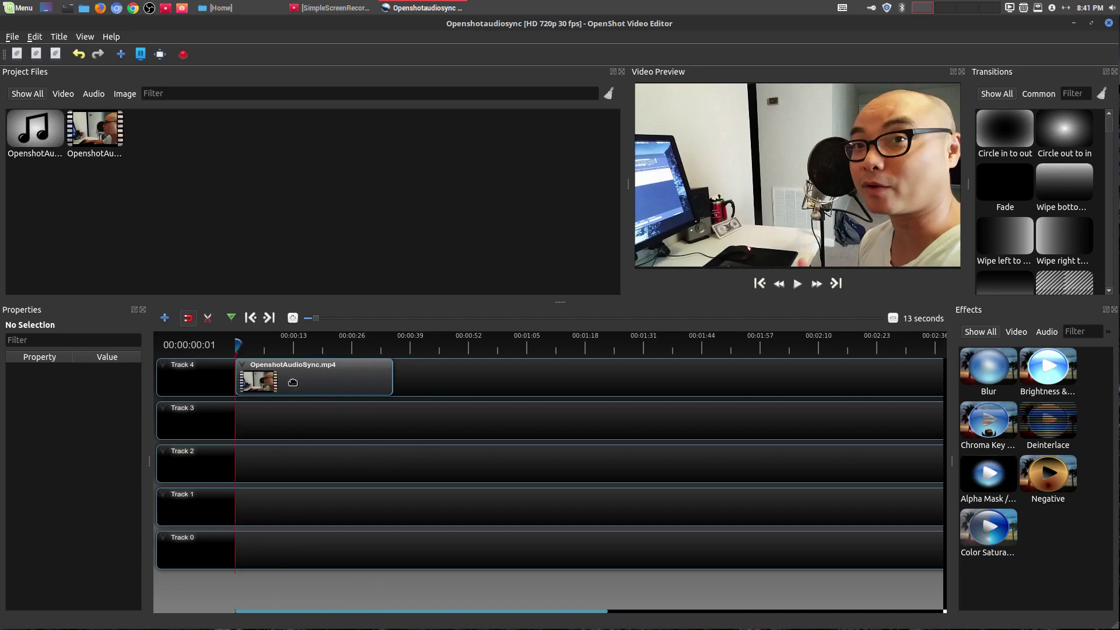
drag(312, 319, 312, 319)
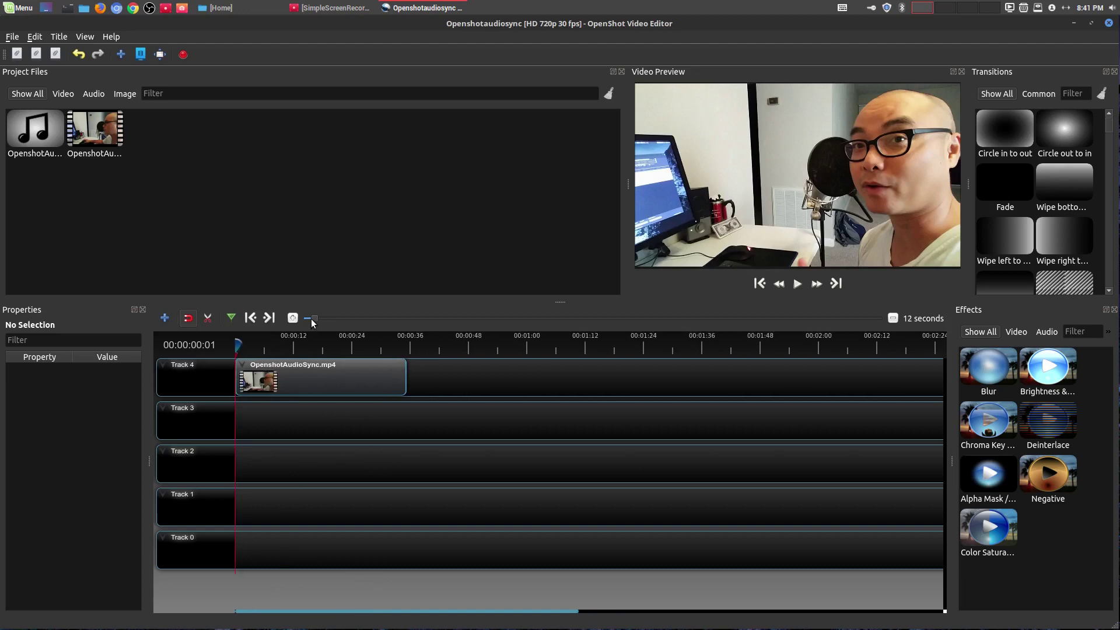
right_click(316, 378)
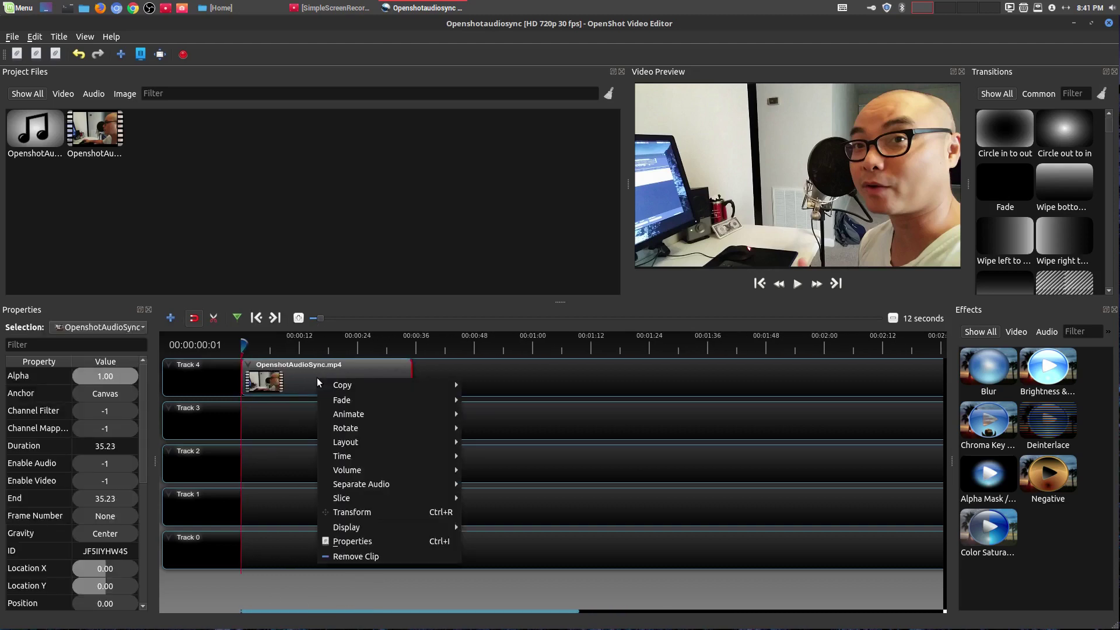
click(249, 368)
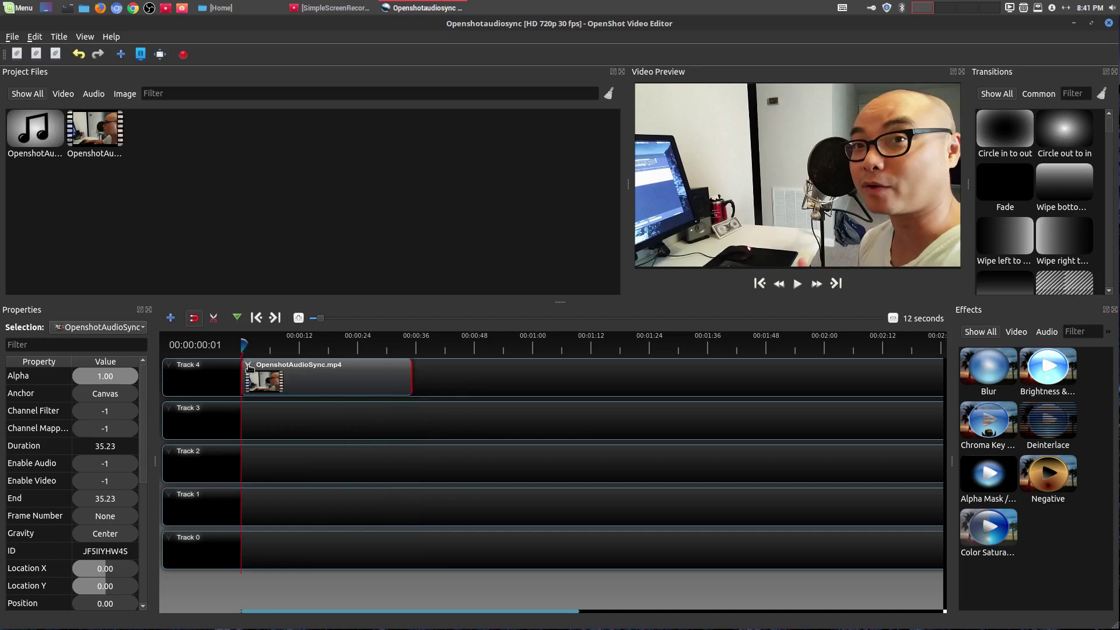
right_click(248, 367)
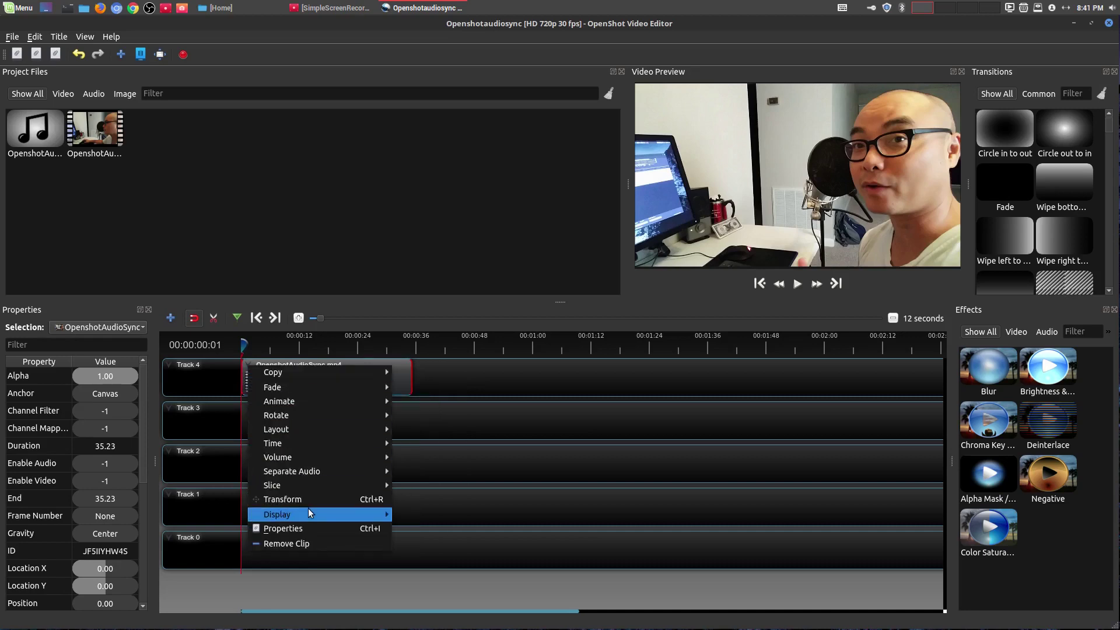
mouse_move(309, 509)
click(413, 514)
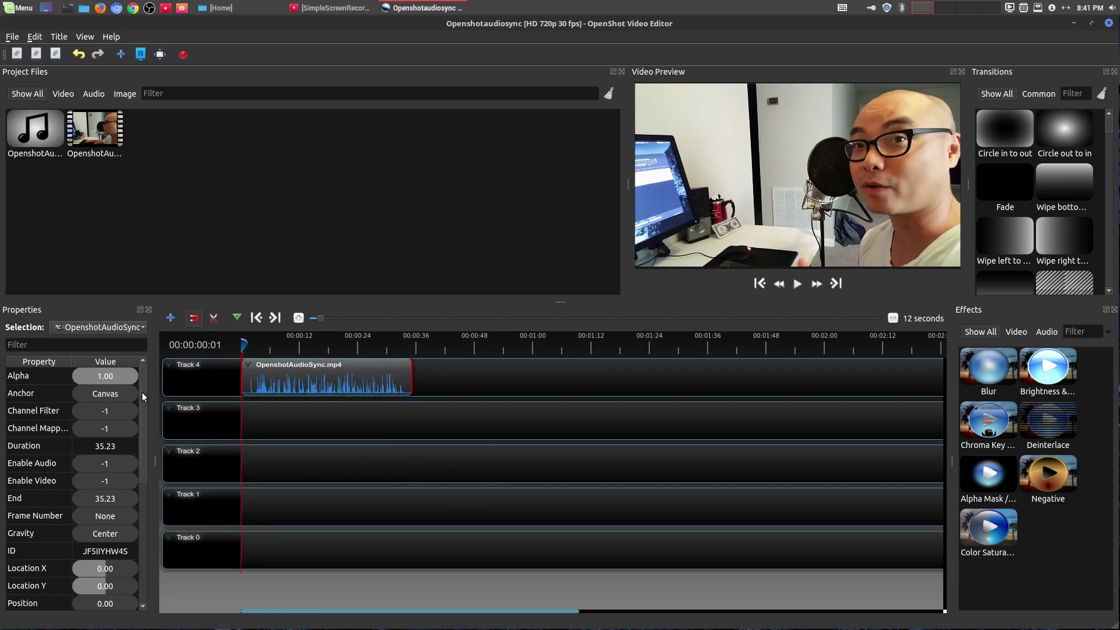
scroll(143, 397, down, 4)
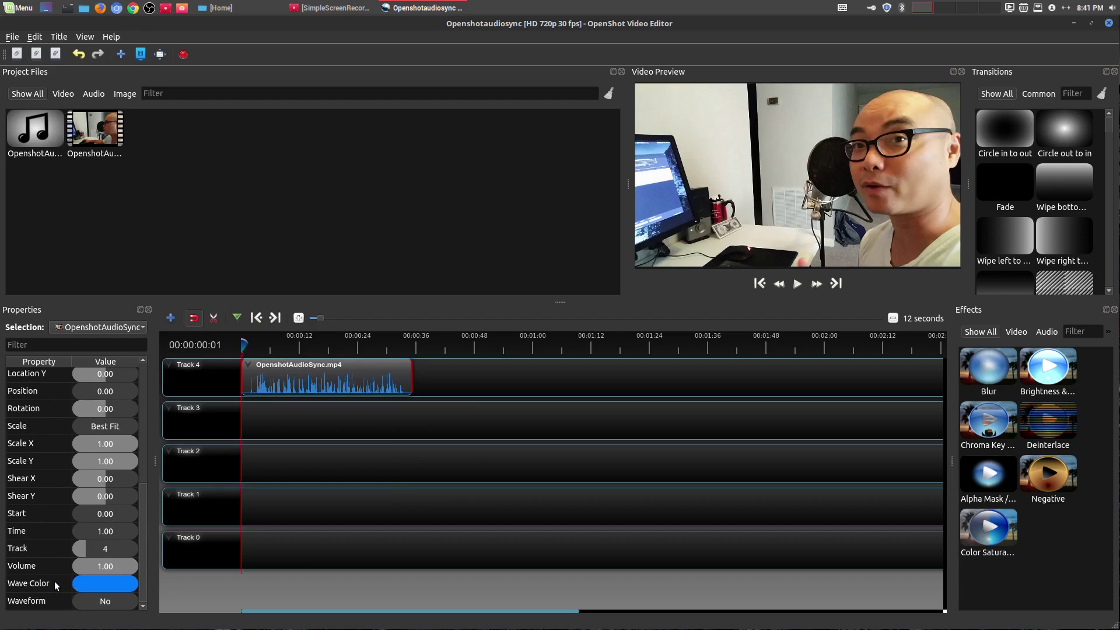
double_click(114, 589)
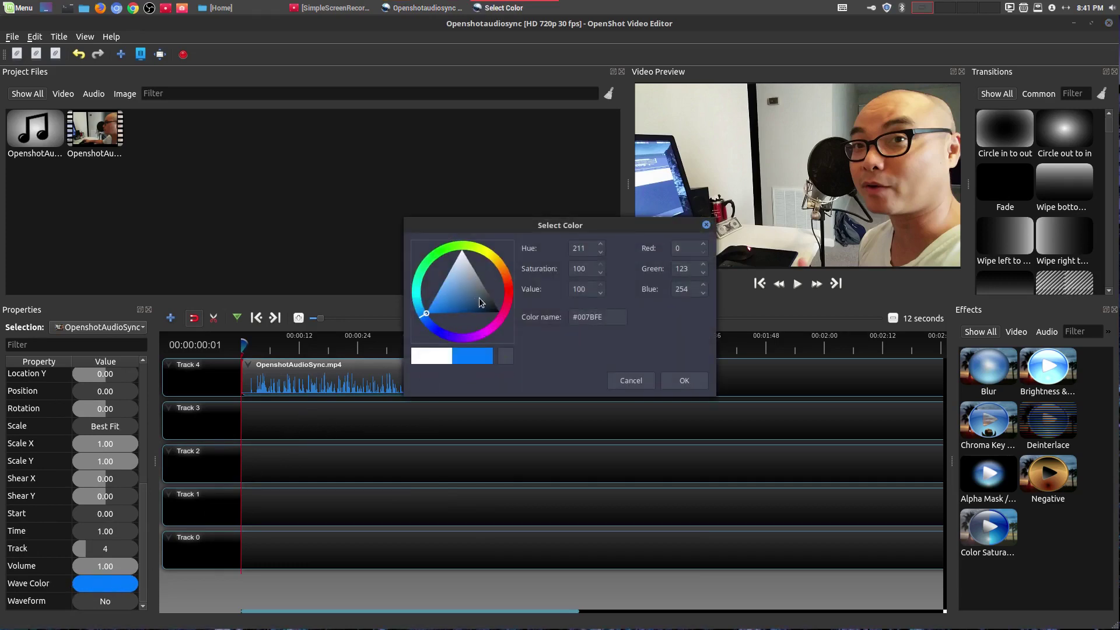
click(636, 382)
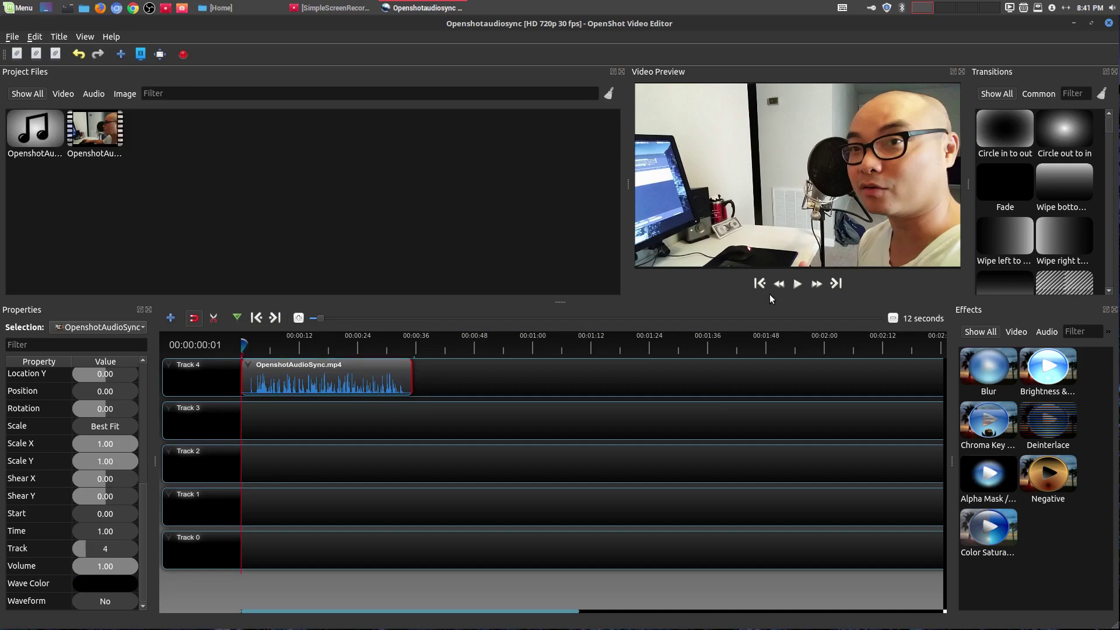
- Preview the audio, zoom the timeline to 8 seconds, and return the playhead to the clip start
click(797, 284)
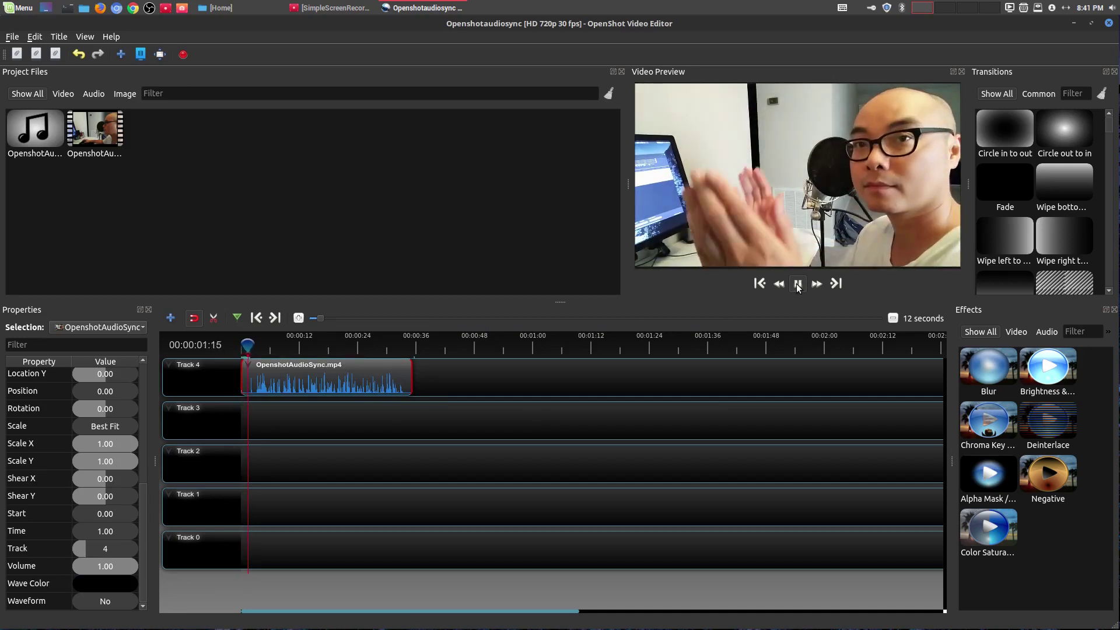
click(797, 284)
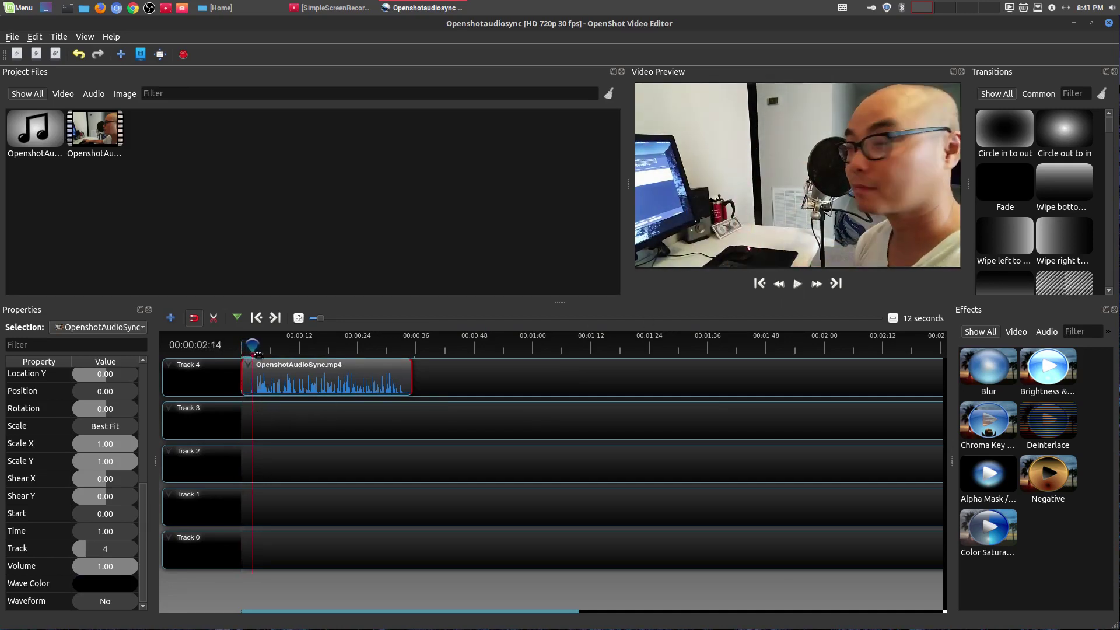
drag(253, 346, 247, 346)
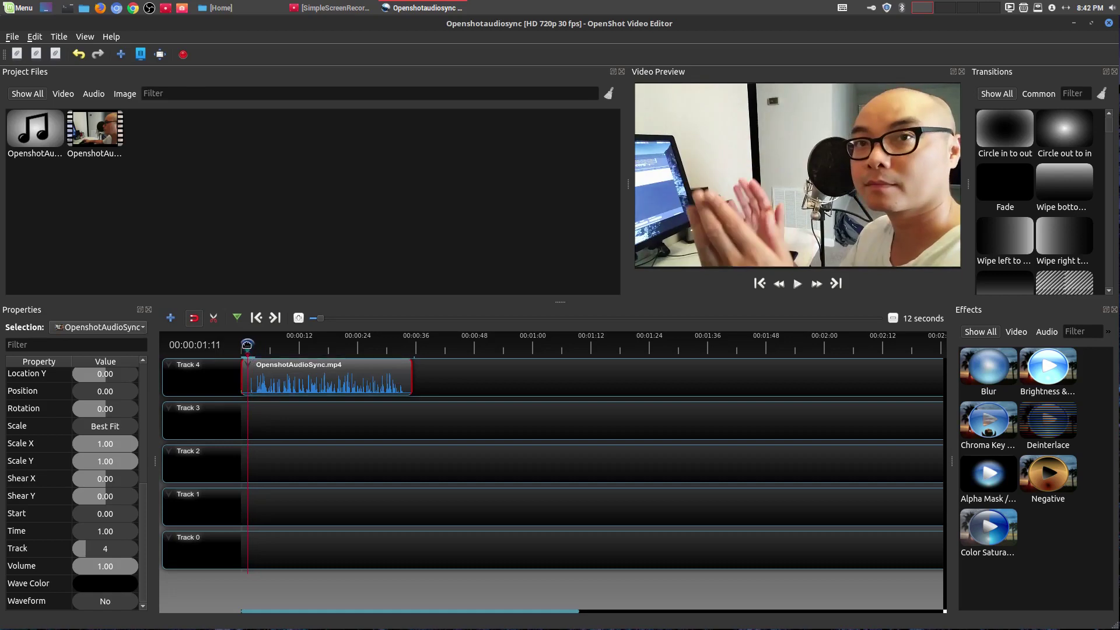
drag(248, 346, 255, 345)
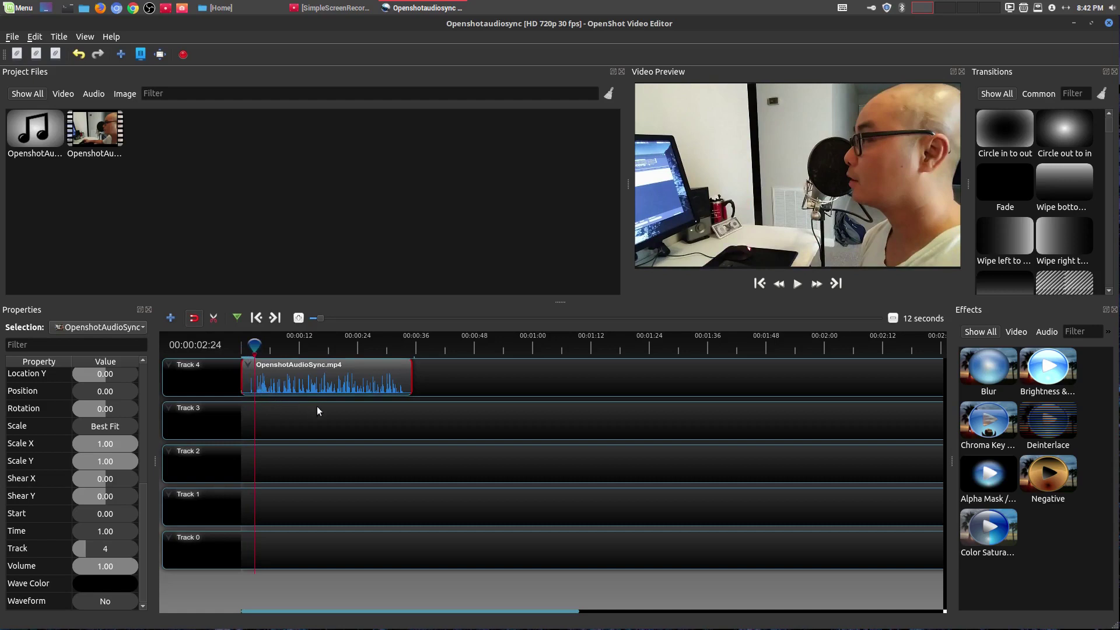
drag(318, 319, 316, 320)
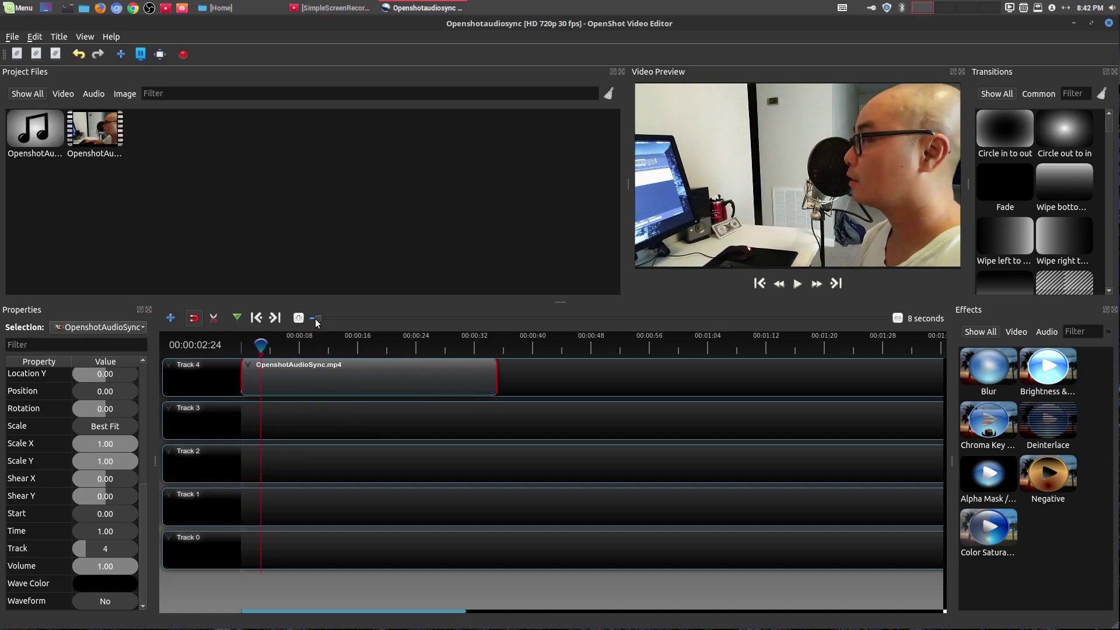
drag(261, 345, 244, 344)
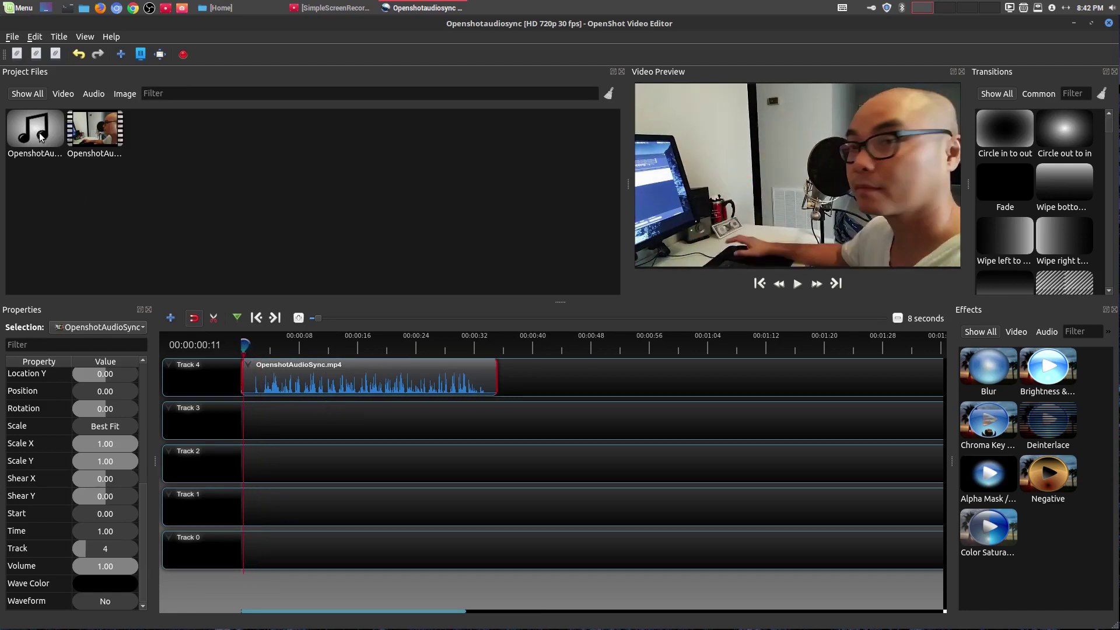
- Place OpenshotAudioSyncing.mp3 at the start of Track 3 with its waveform displayed
drag(41, 136, 254, 413)
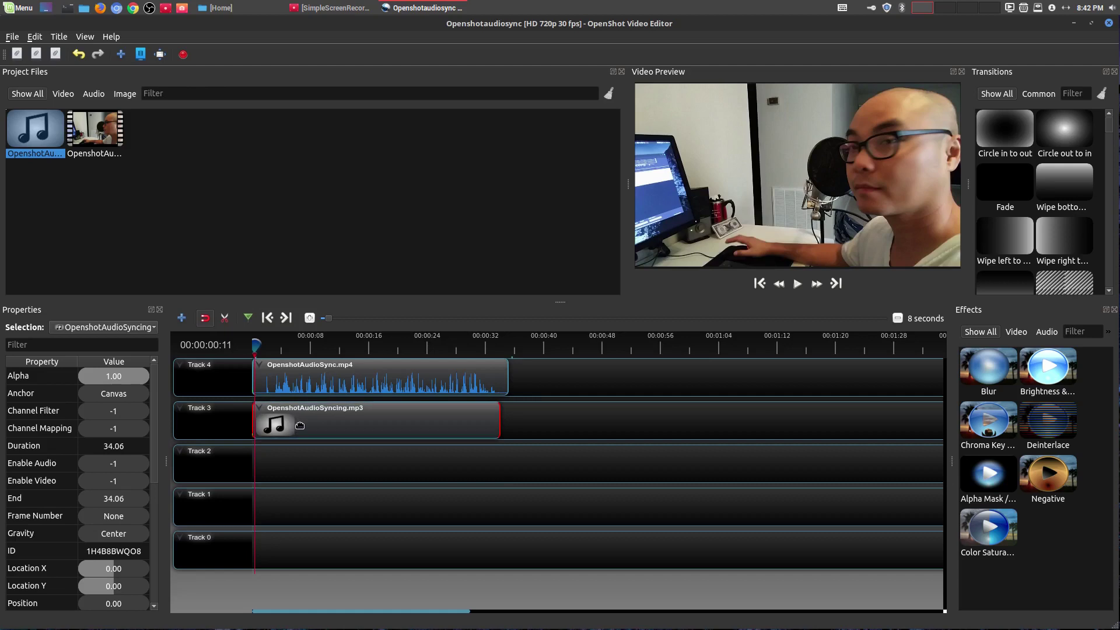
right_click(260, 412)
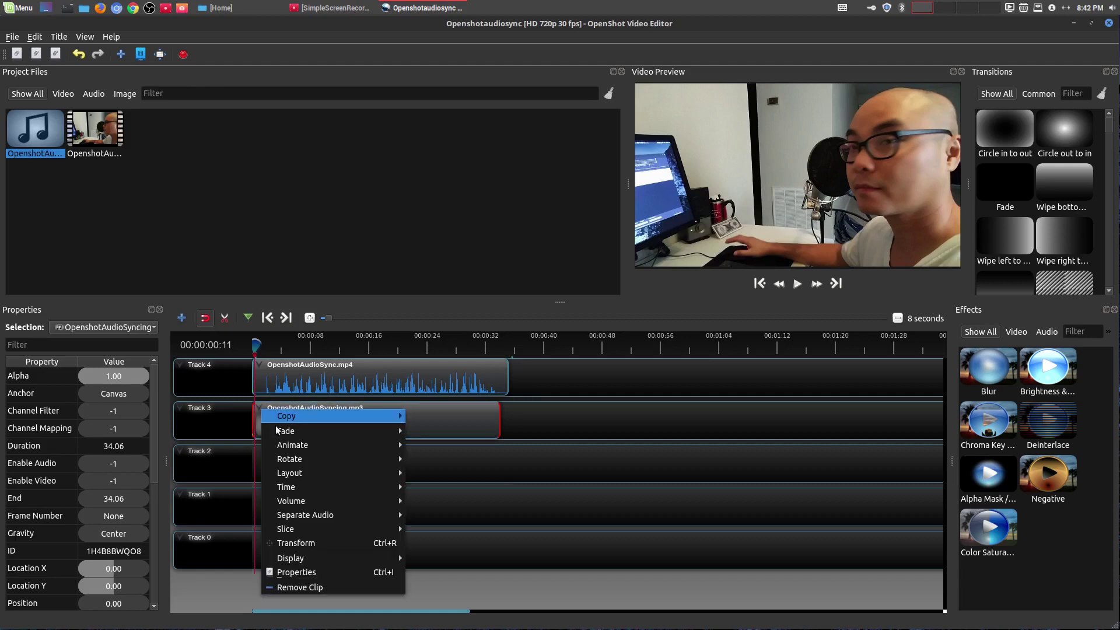
mouse_move(373, 556)
click(445, 558)
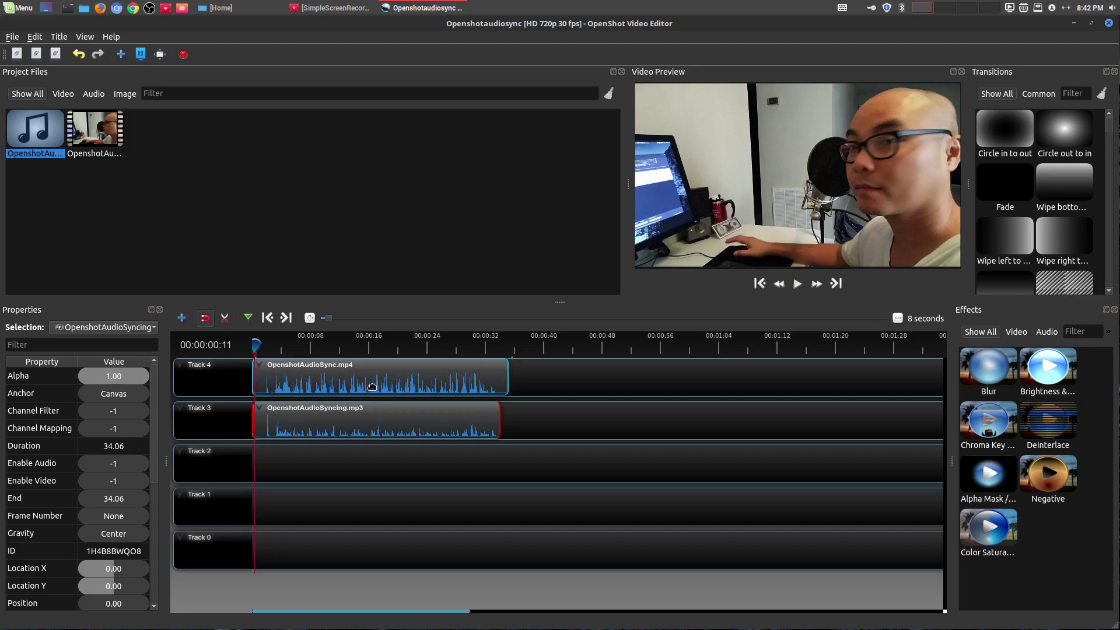
- Mute the video clip by setting its entire-clip volume to 0%
click(300, 376)
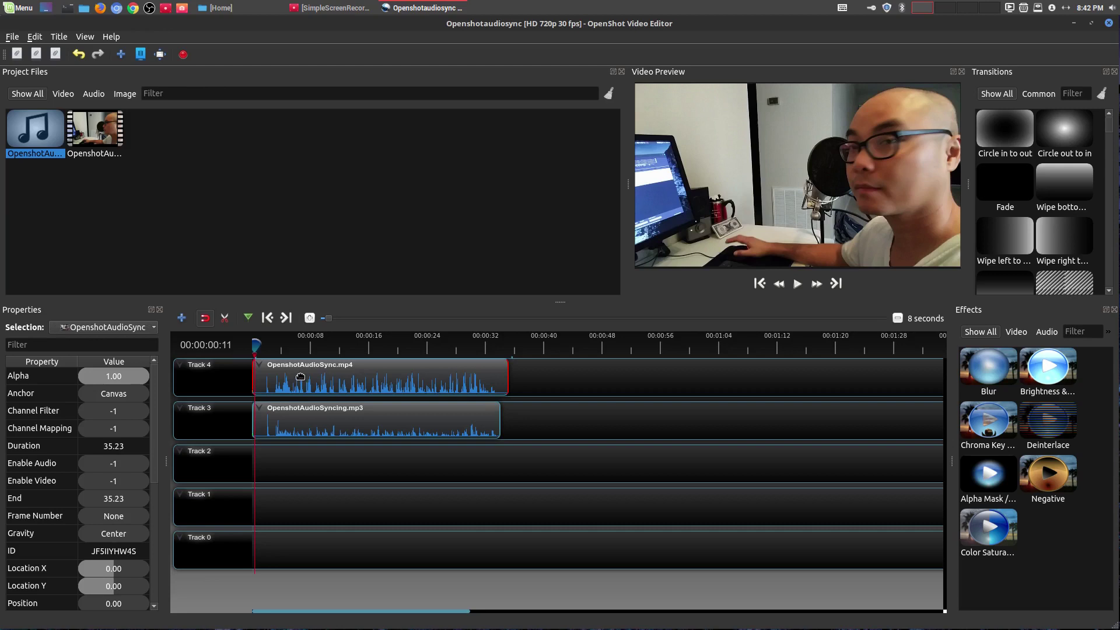
right_click(260, 362)
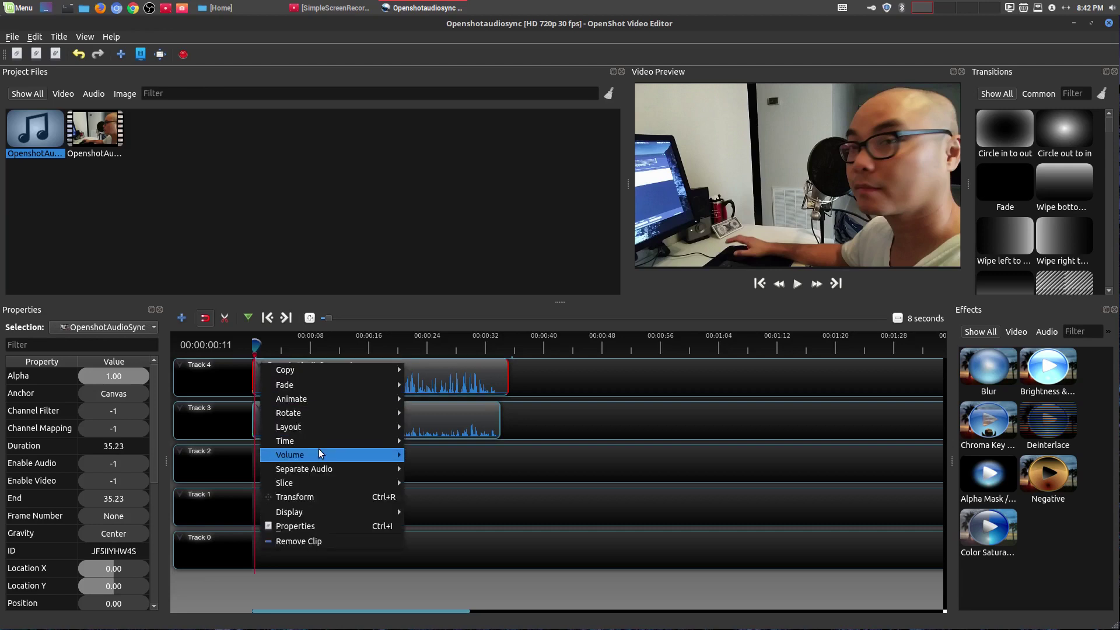
mouse_move(325, 454)
mouse_move(458, 497)
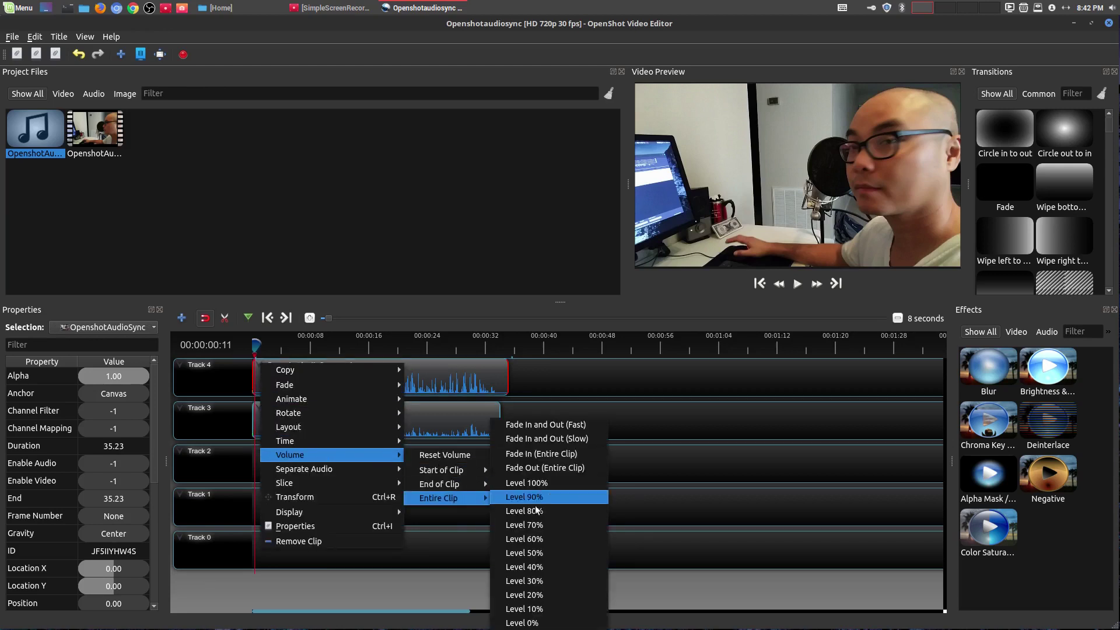
click(556, 623)
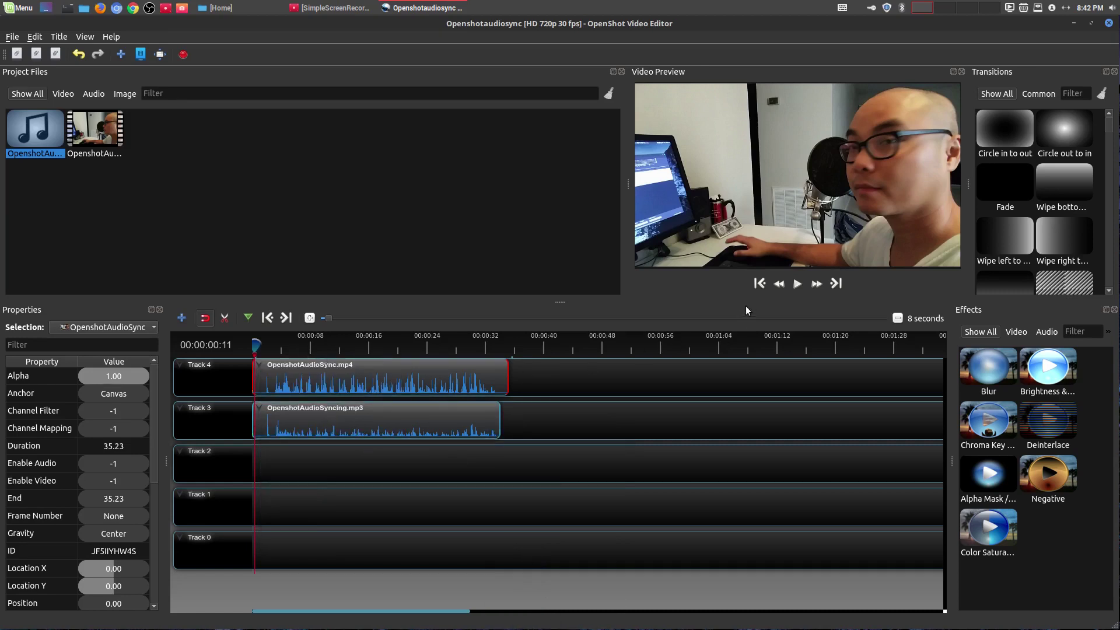
click(798, 284)
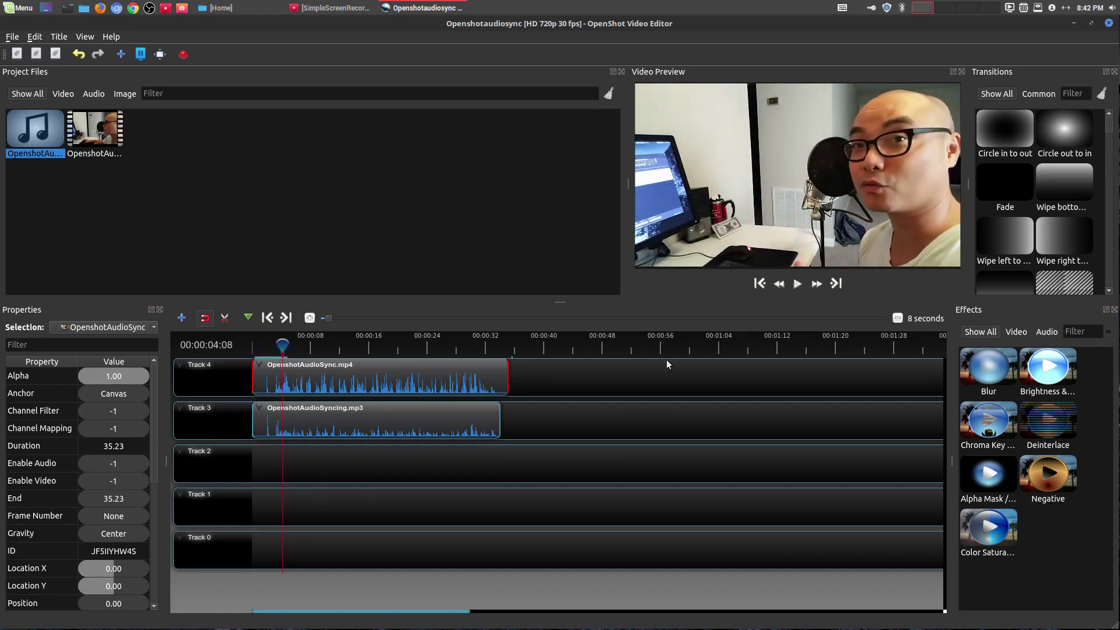
- Delete the MP3 narration from Track 3 and replay the timeline from the start
click(378, 429)
key(Delete)
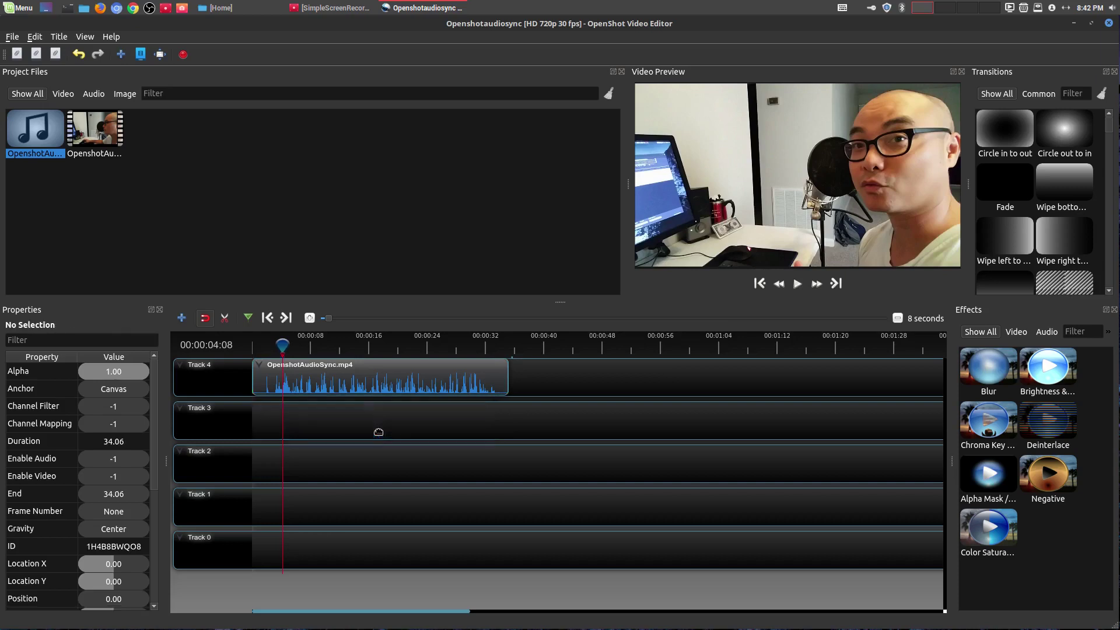
drag(301, 347, 240, 346)
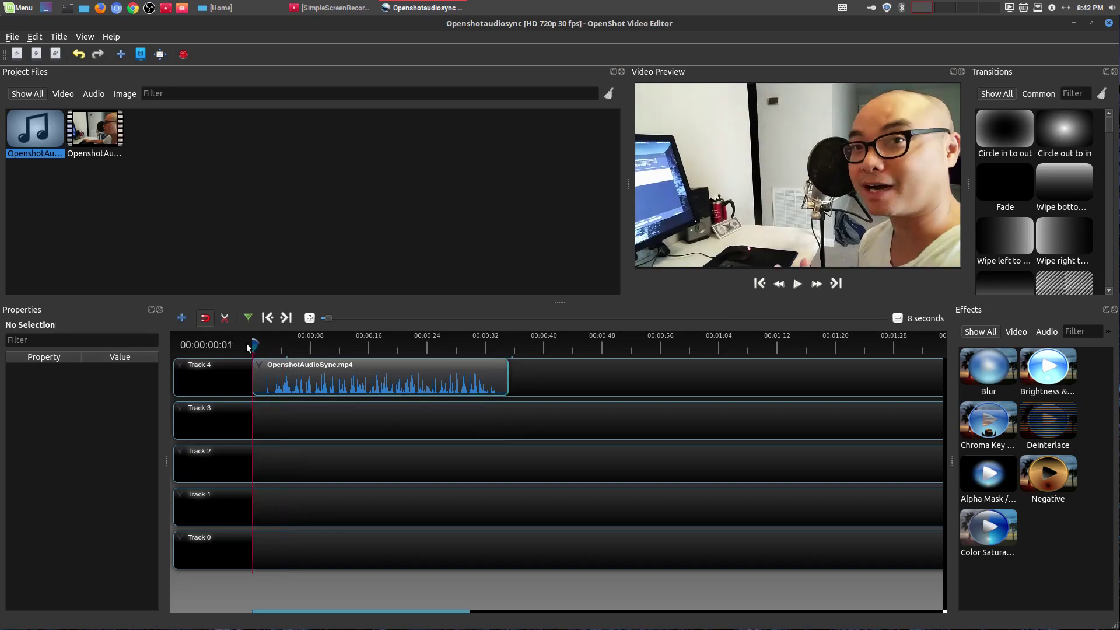
click(791, 287)
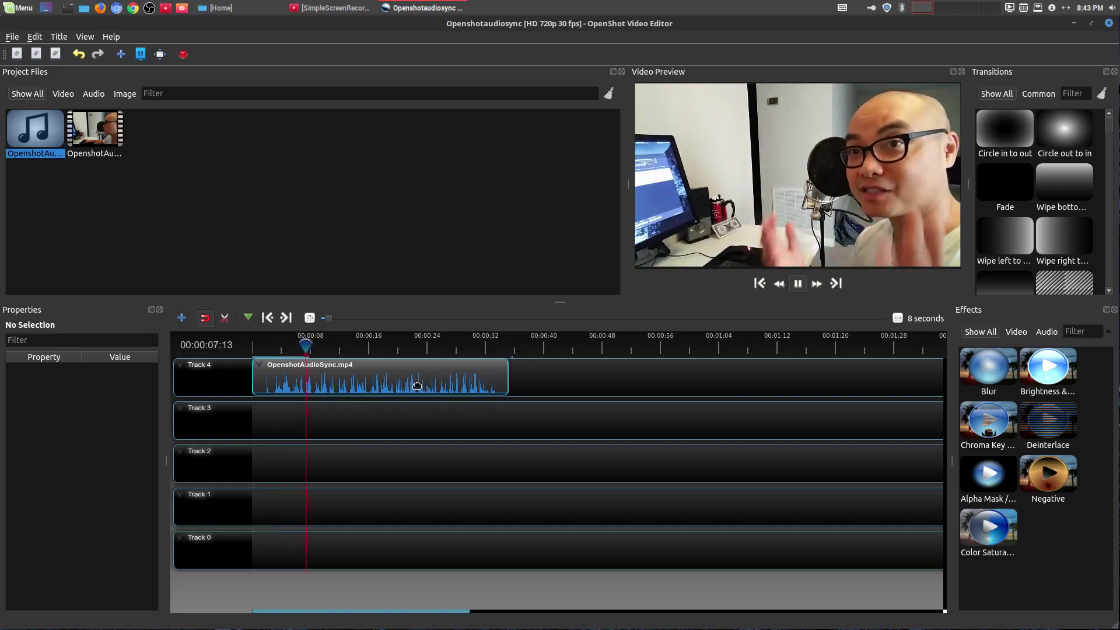
- Re-add OpenshotAudioSyncing.mp3 to Track 3 with its waveform, then preview both clips together
drag(307, 348, 216, 349)
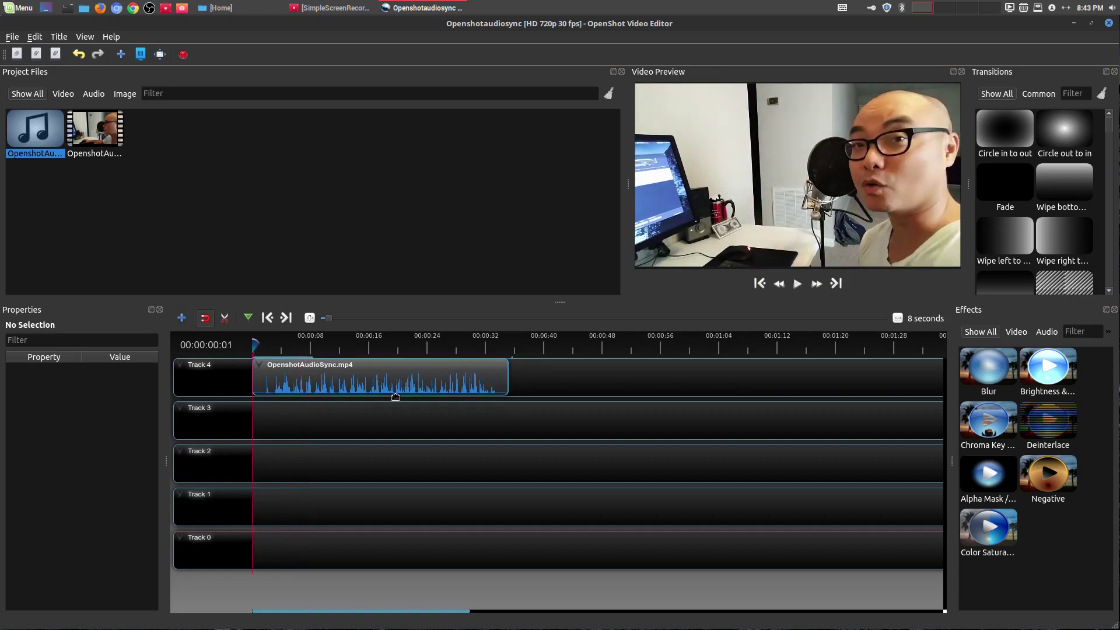
drag(44, 131, 339, 435)
right_click(344, 424)
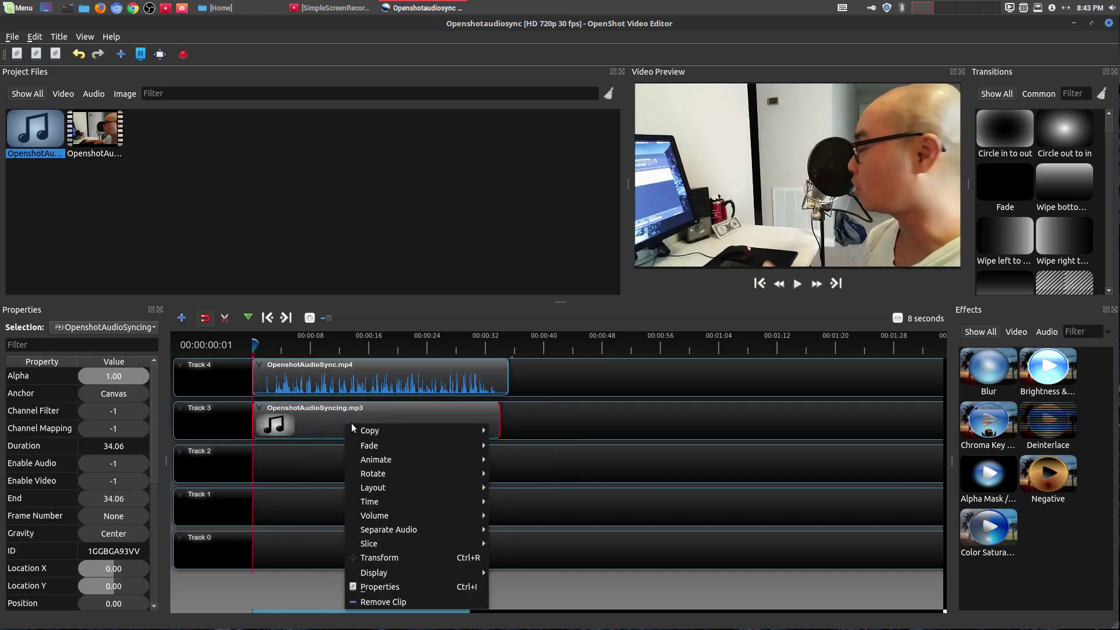
mouse_move(428, 573)
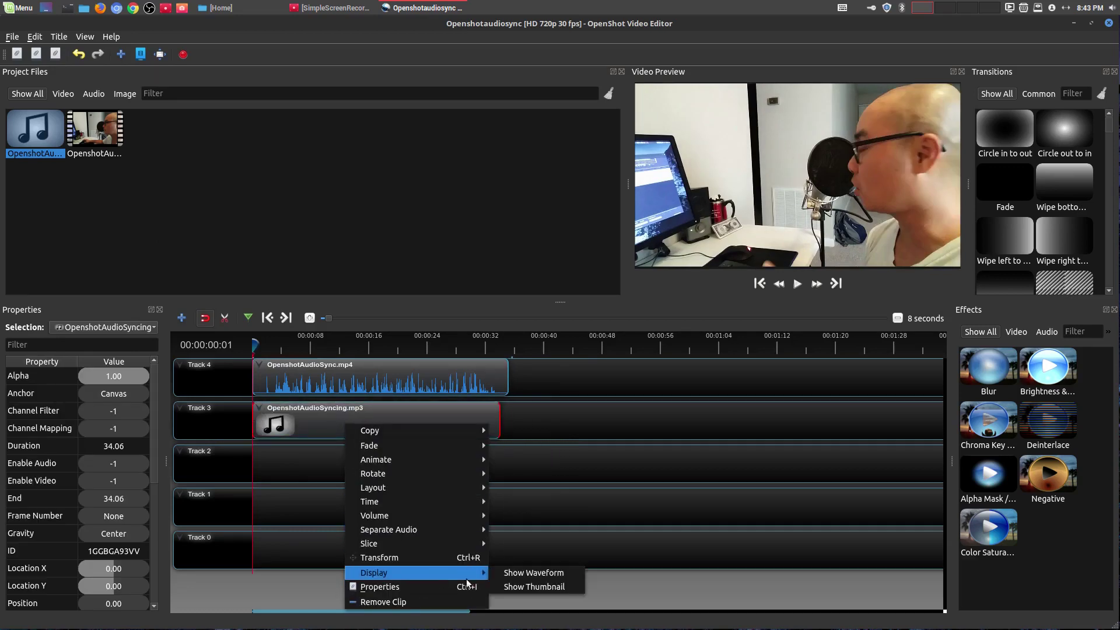
click(530, 572)
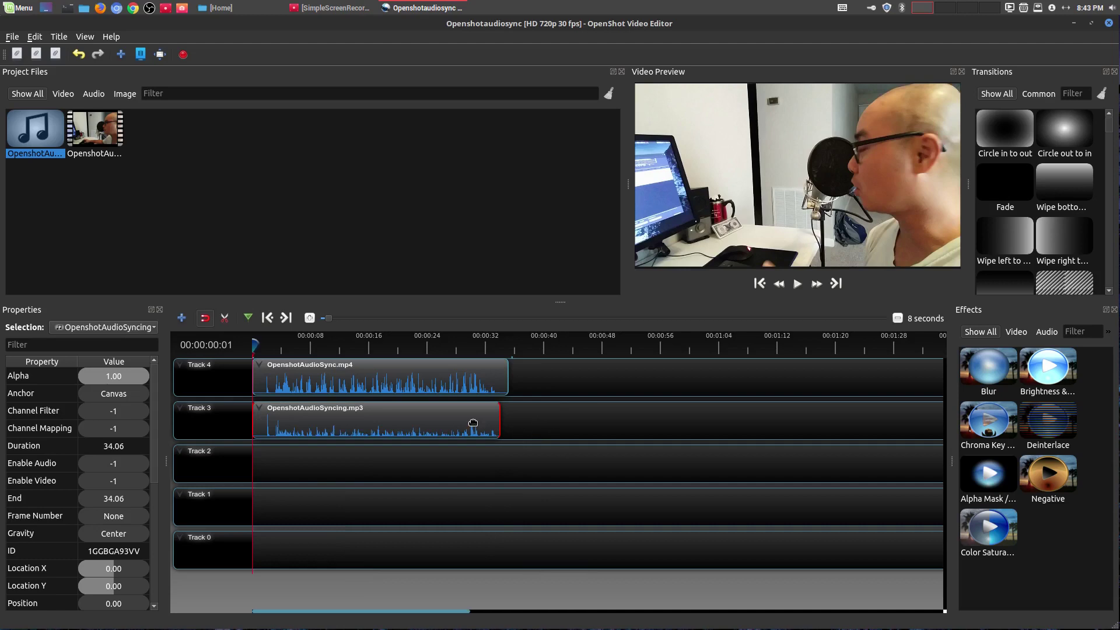
click(798, 284)
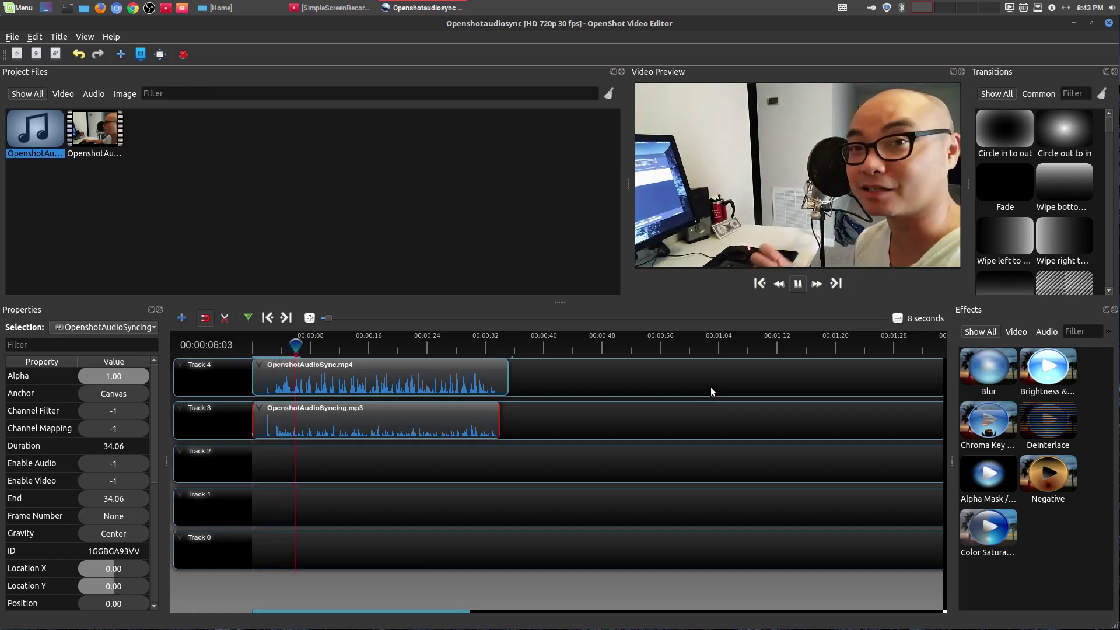
click(798, 284)
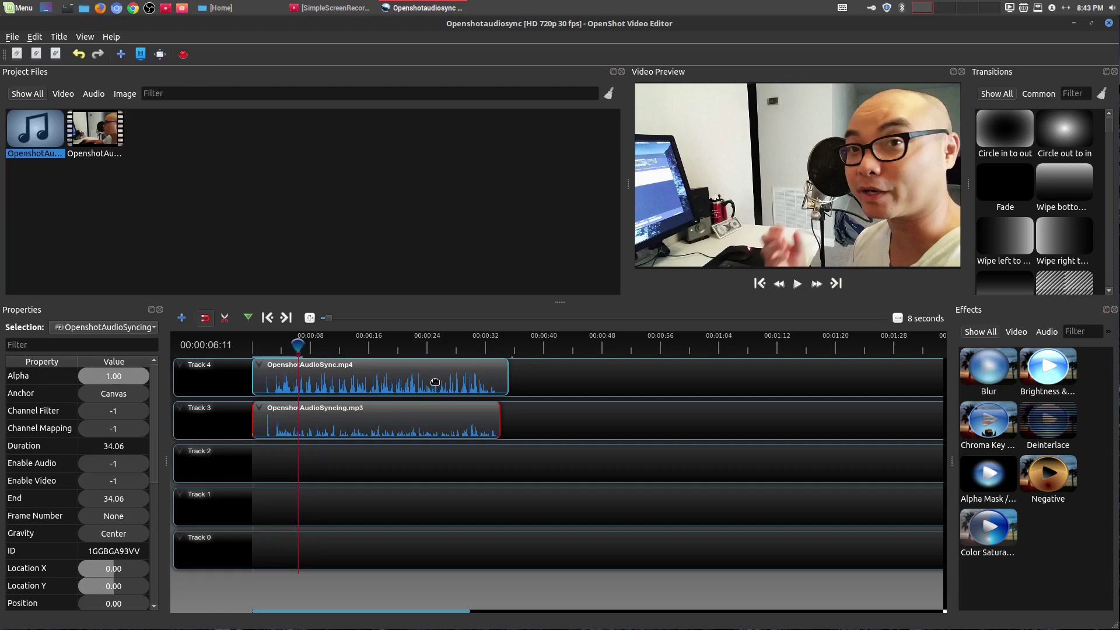
- Zoom to a 1-second scale, then play from 00:00:01:26 and pause at 00:00:04:08
drag(299, 345, 243, 348)
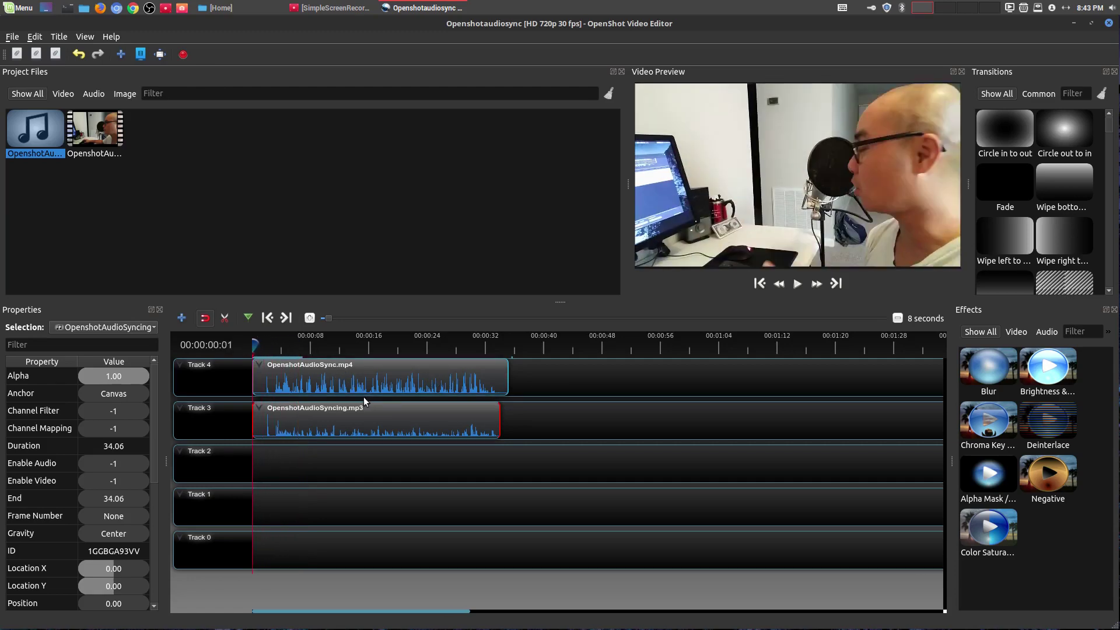
drag(330, 317, 321, 319)
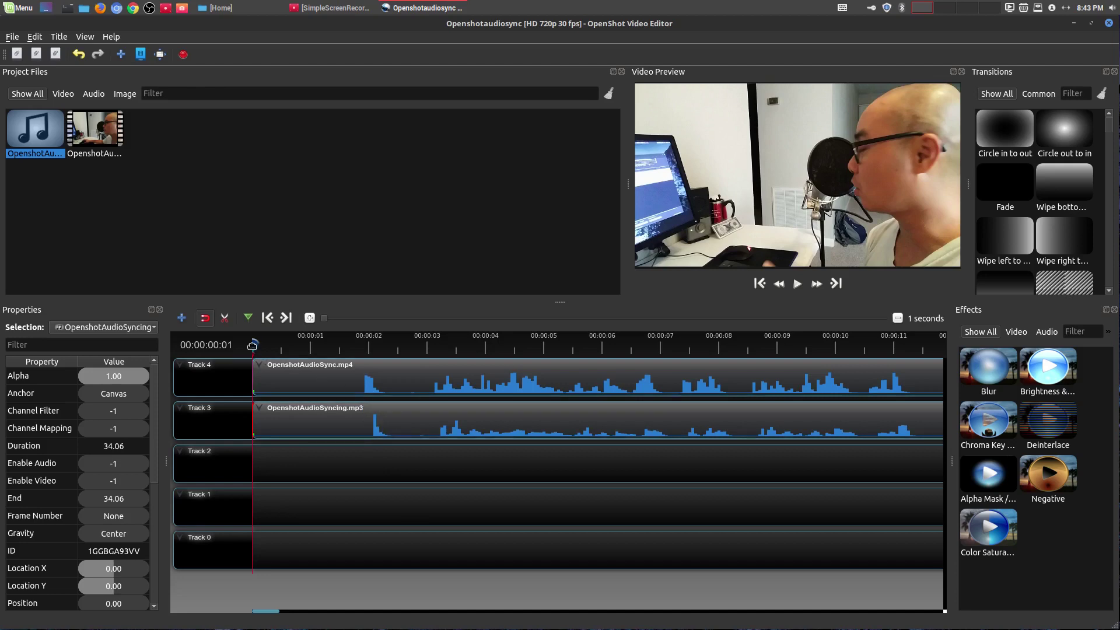
drag(252, 345, 358, 353)
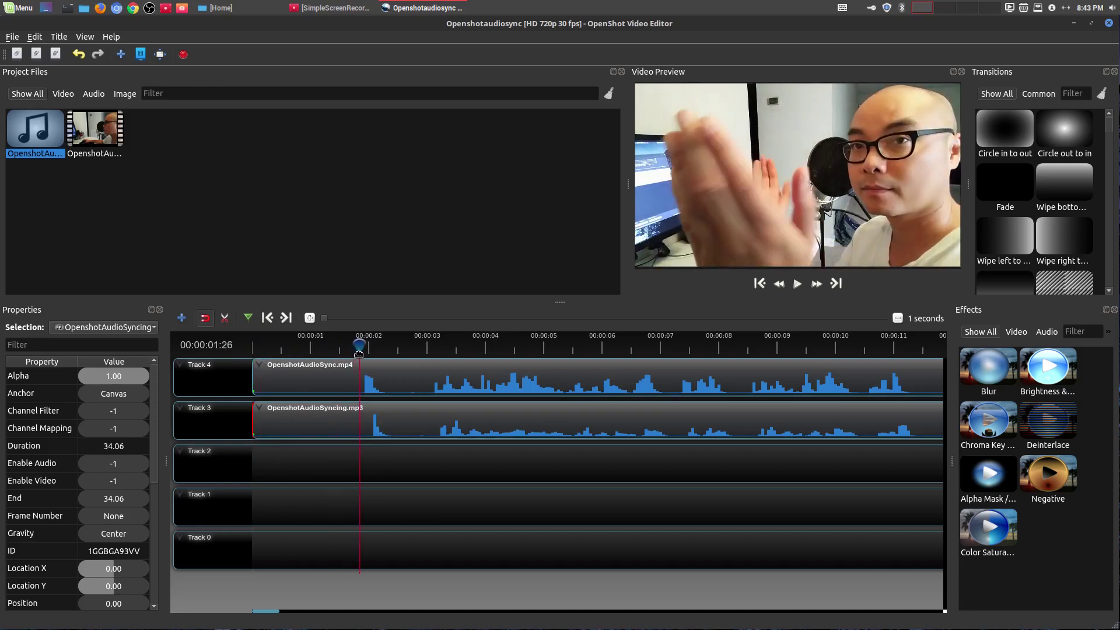
click(796, 291)
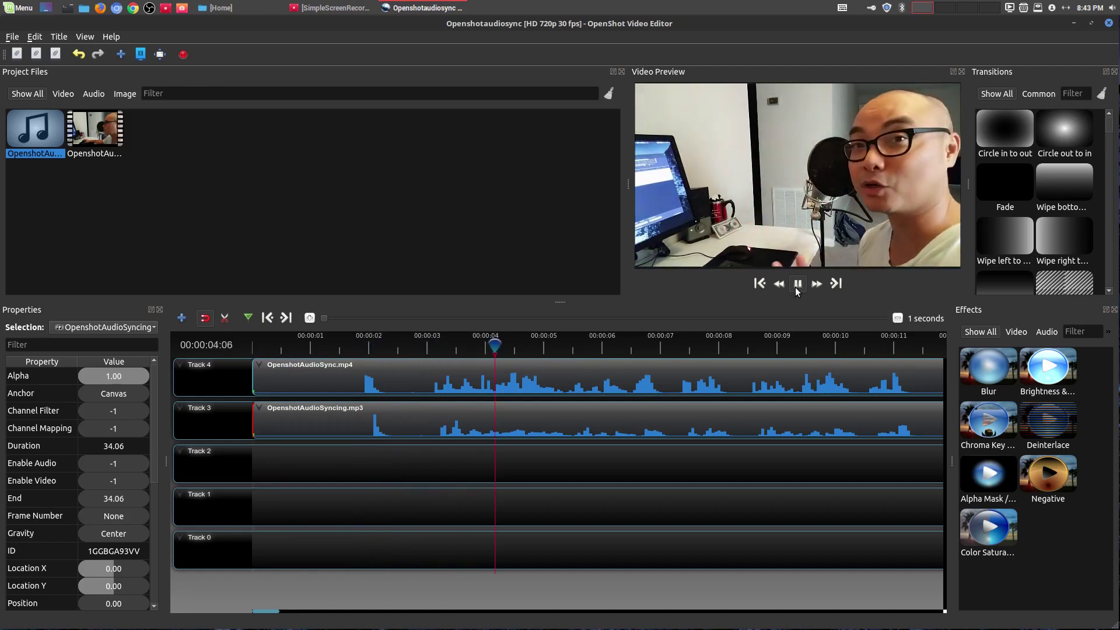
click(797, 284)
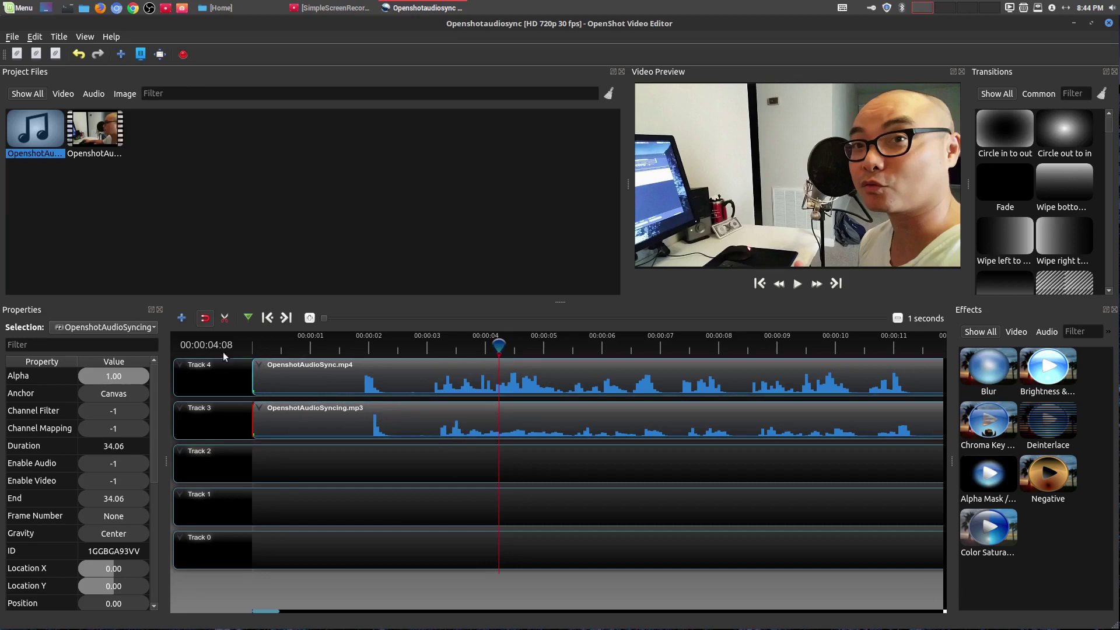
- Turn off snapping, razor-split the narration where speech begins, and delete the silent first piece
click(205, 318)
click(225, 319)
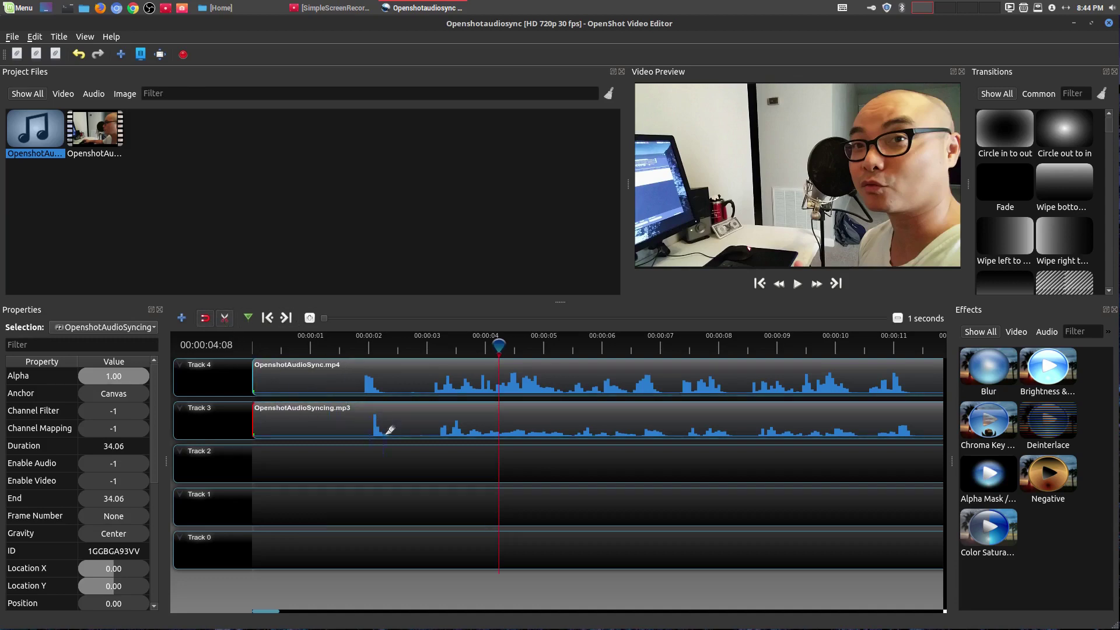
click(360, 411)
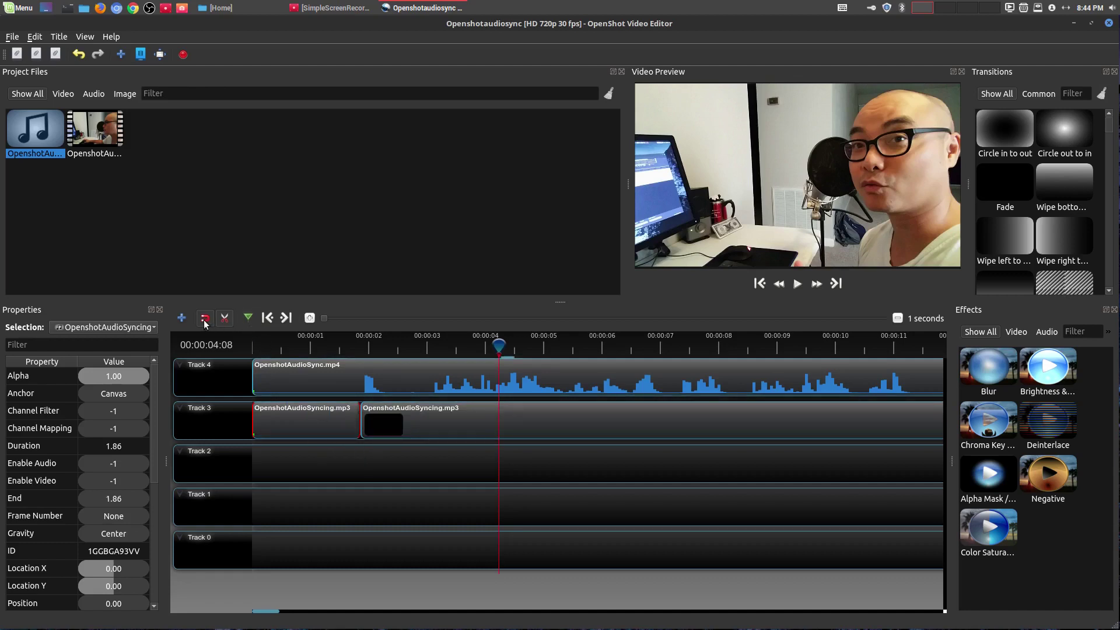
click(225, 317)
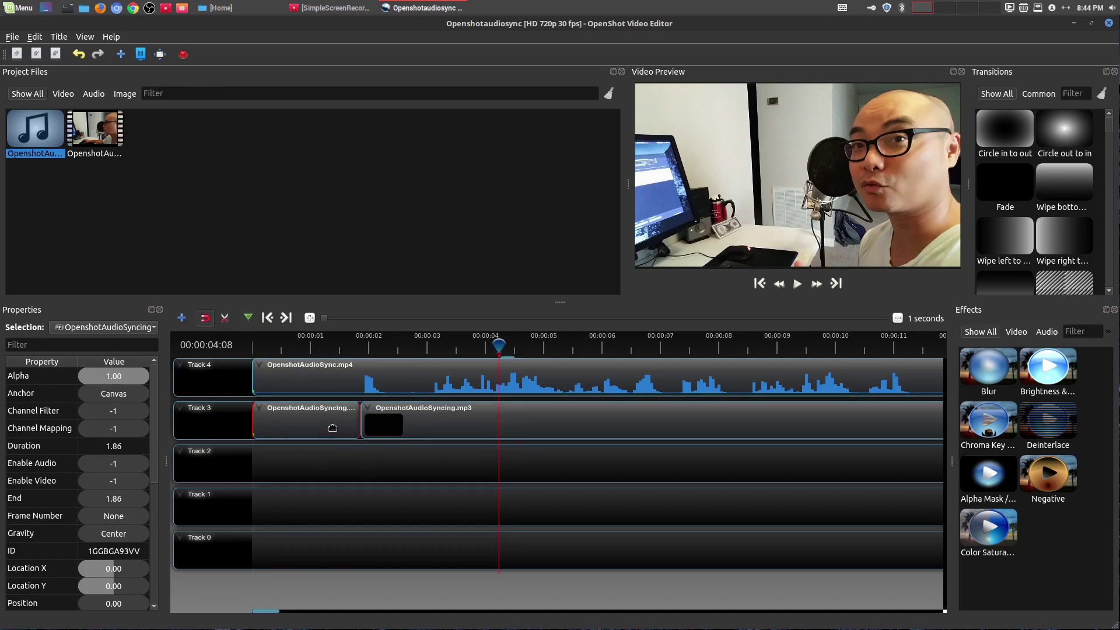
key(Delete)
- Move the remaining narration piece earlier to position 1.39 and show its waveform
click(436, 426)
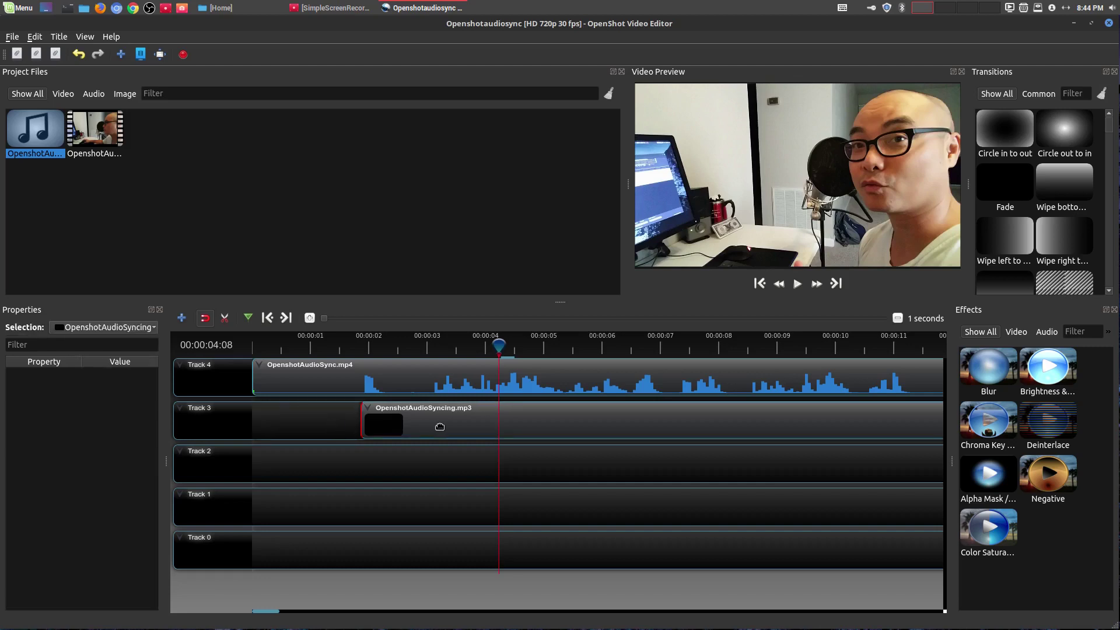
drag(447, 425, 421, 423)
right_click(420, 422)
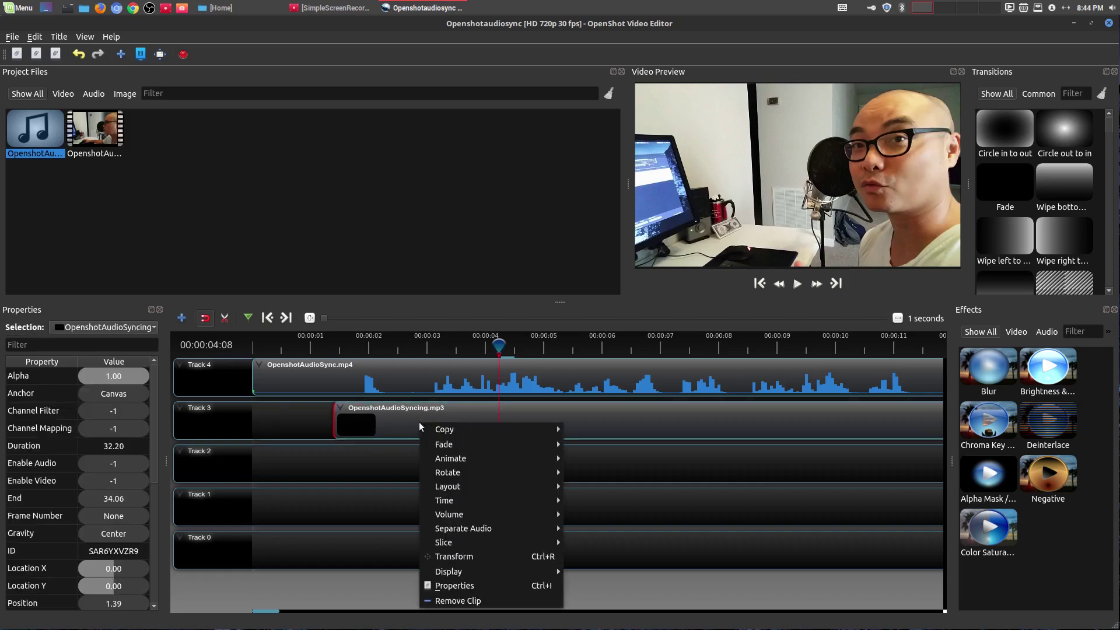
mouse_move(503, 567)
click(606, 571)
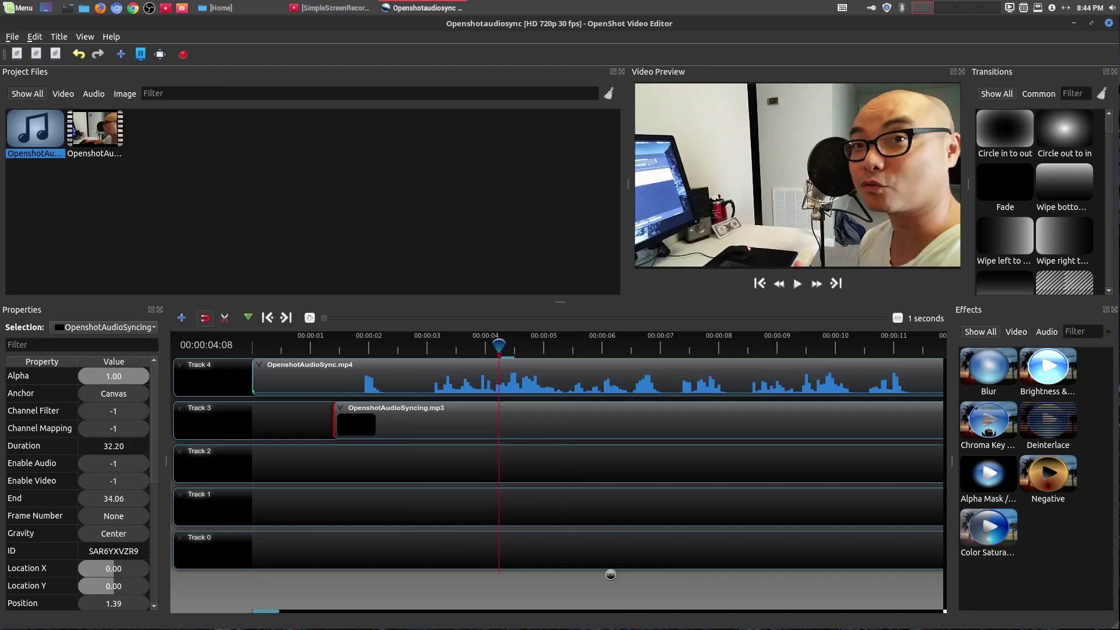
- With snapping off, nudge the narration clip in small steps until Position reads 1.72
drag(375, 418, 402, 402)
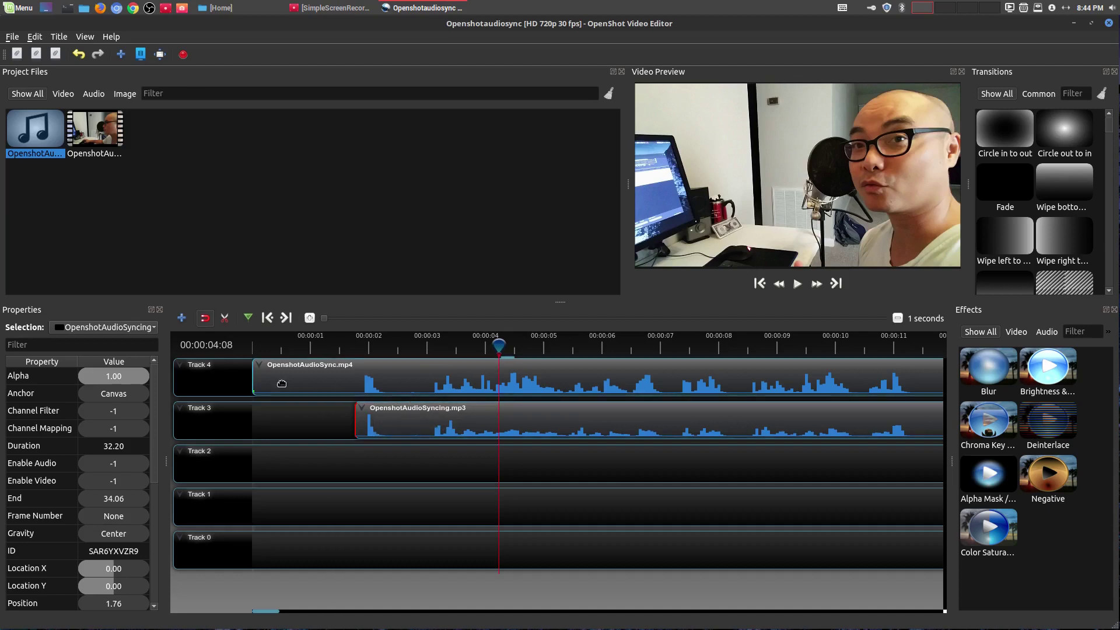
click(207, 319)
drag(428, 421, 424, 420)
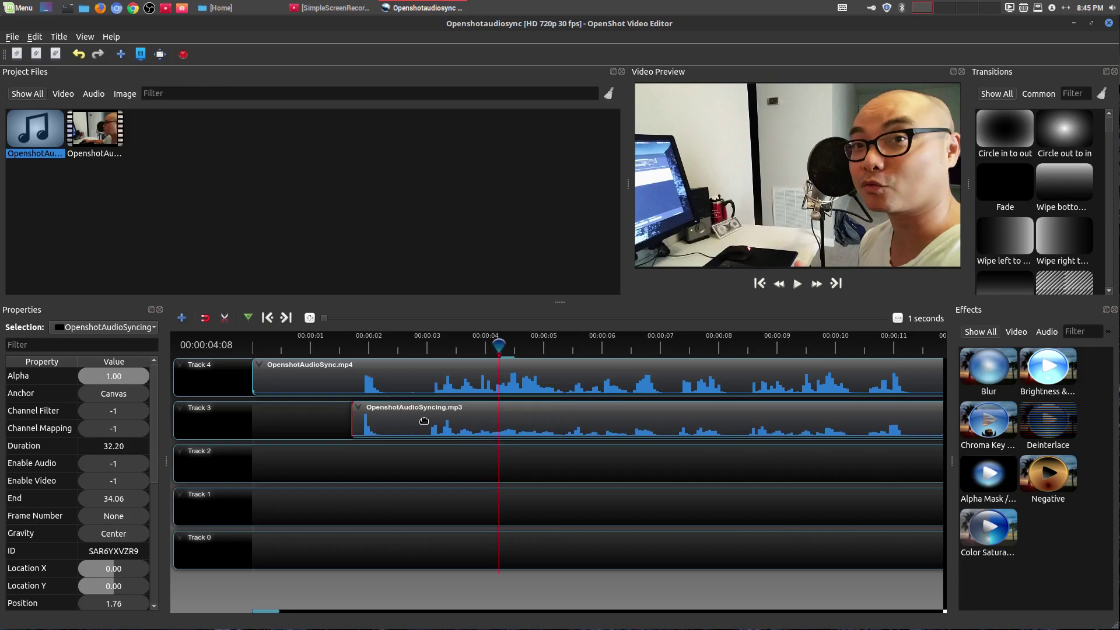
drag(424, 421, 424, 421)
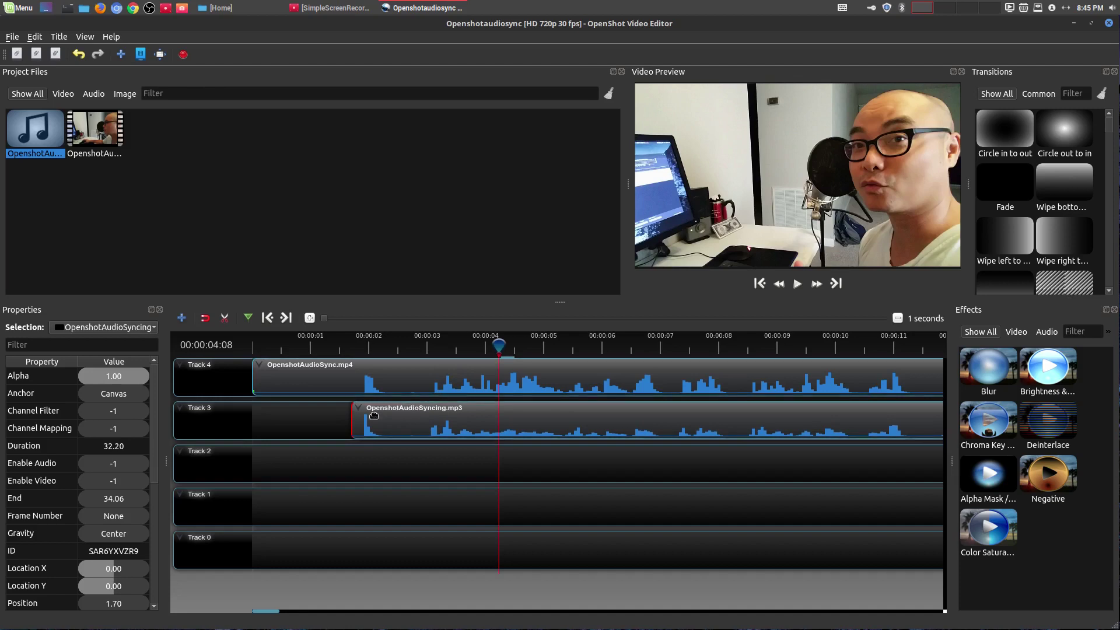
drag(354, 416, 356, 416)
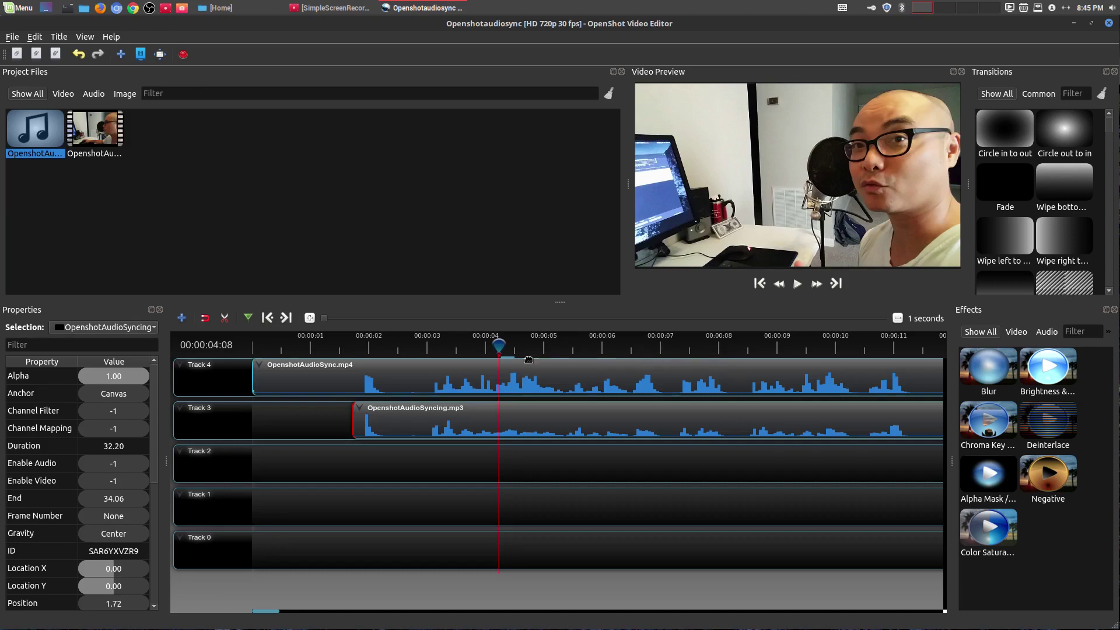
drag(500, 348, 304, 348)
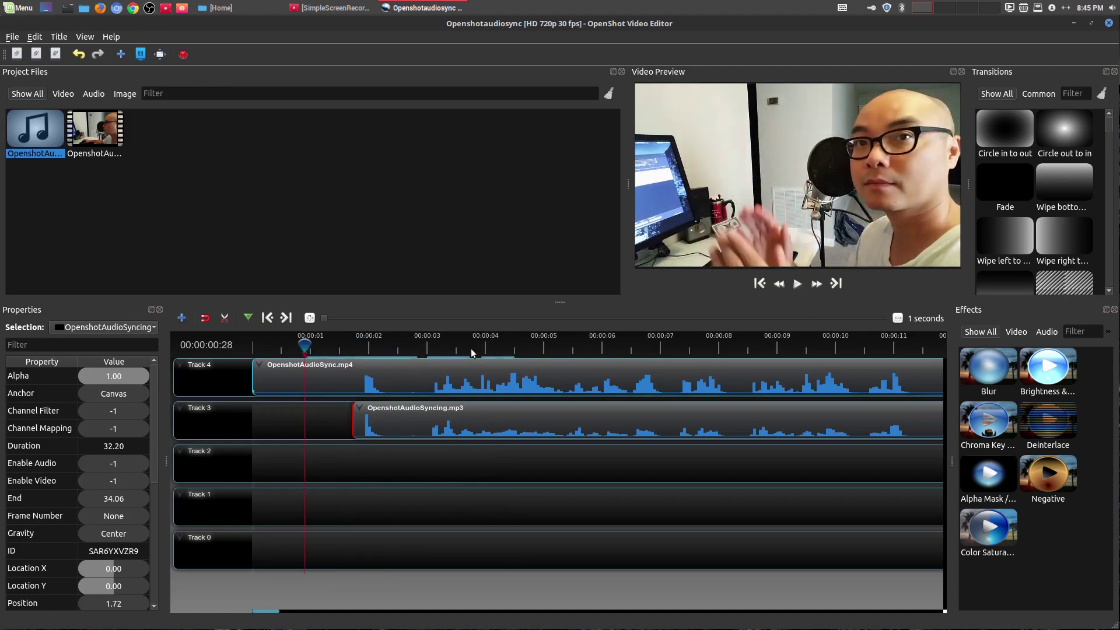
click(798, 283)
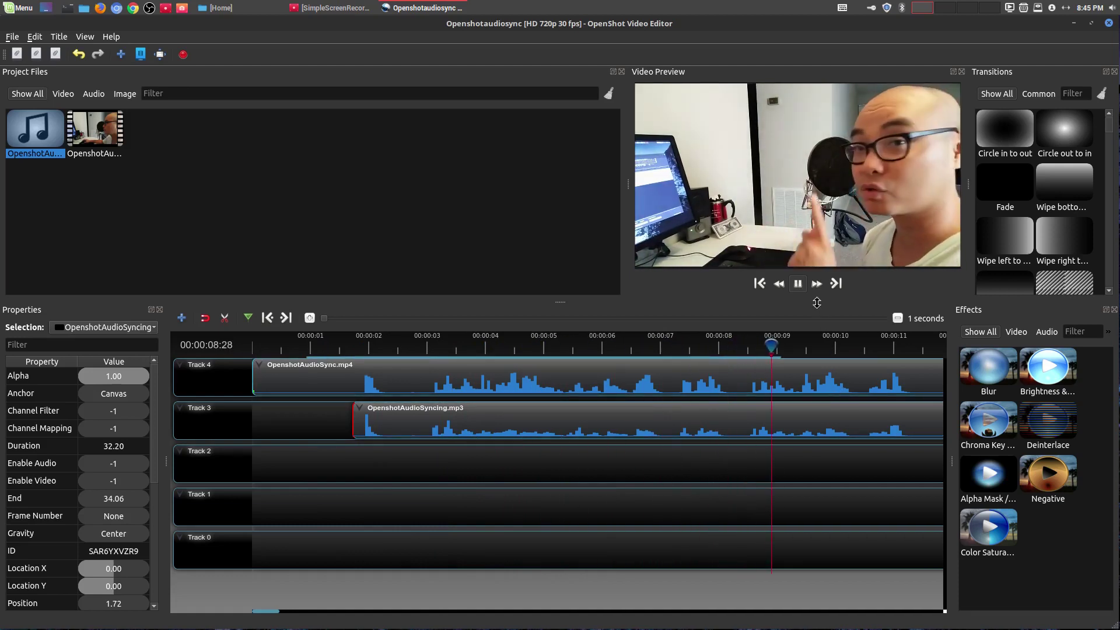
click(798, 284)
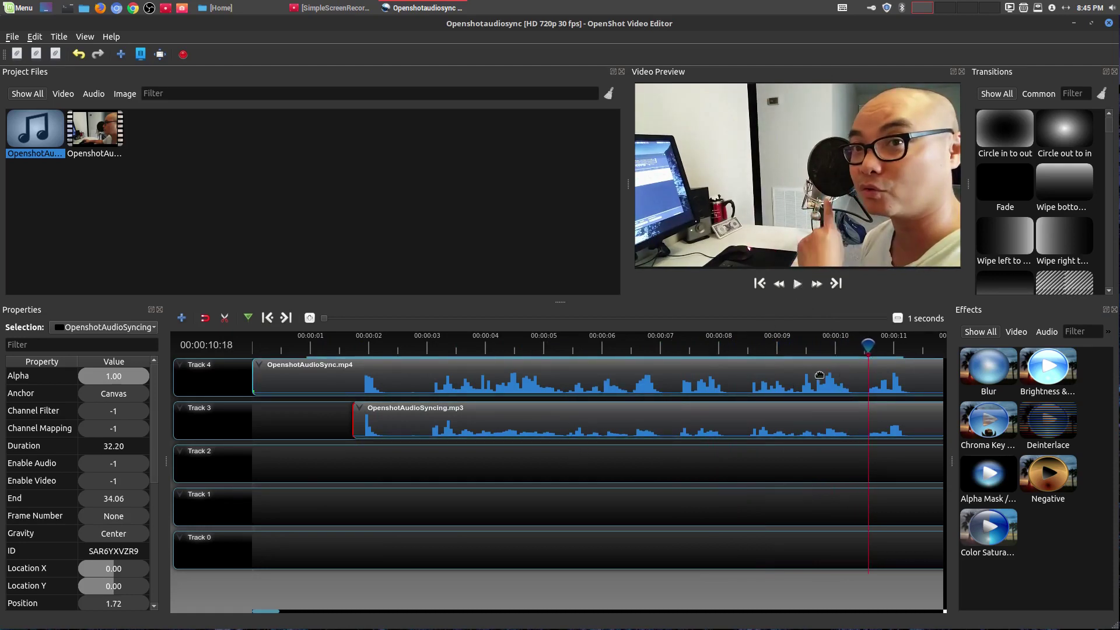
drag(866, 349, 426, 338)
click(796, 286)
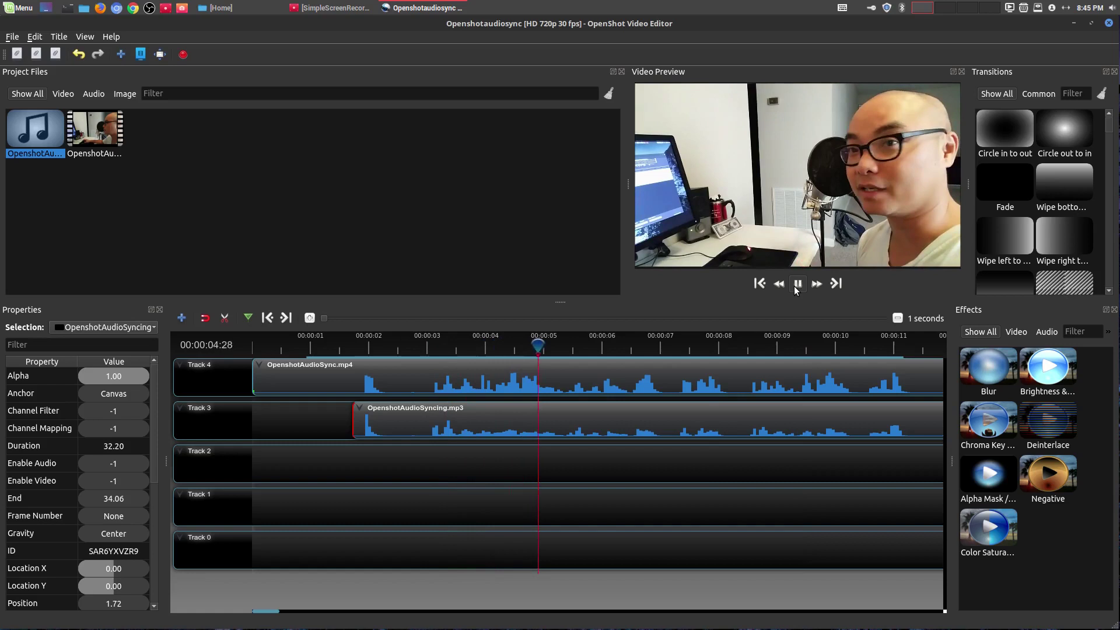
click(798, 284)
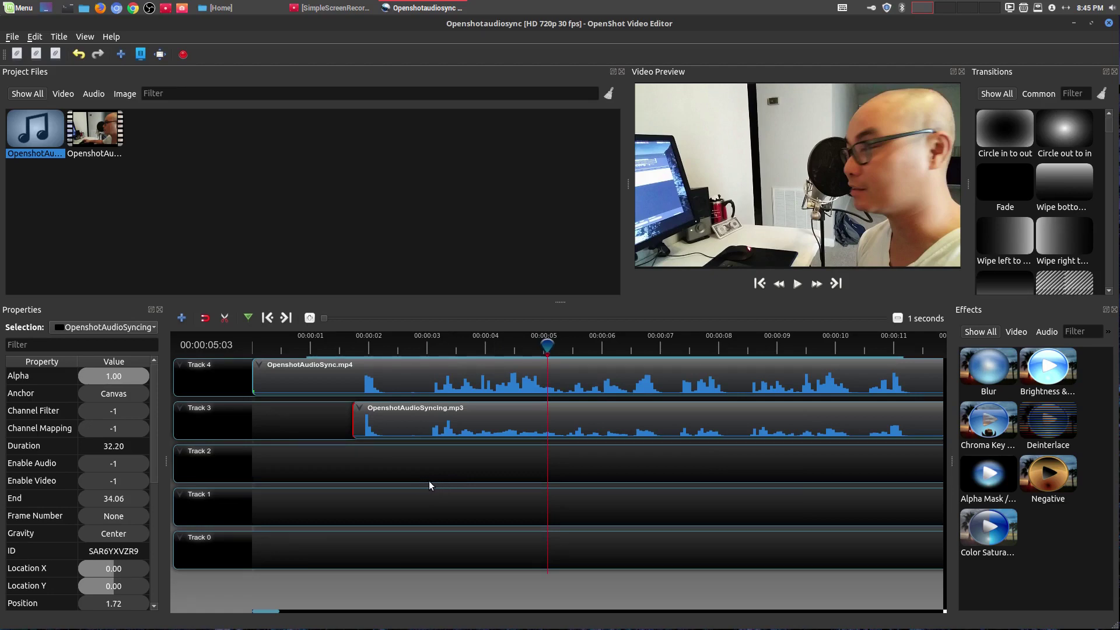
mouse_move(156, 421)
mouse_down()
mouse_move(165, 563)
mouse_move(156, 405)
mouse_up()
right_click(361, 409)
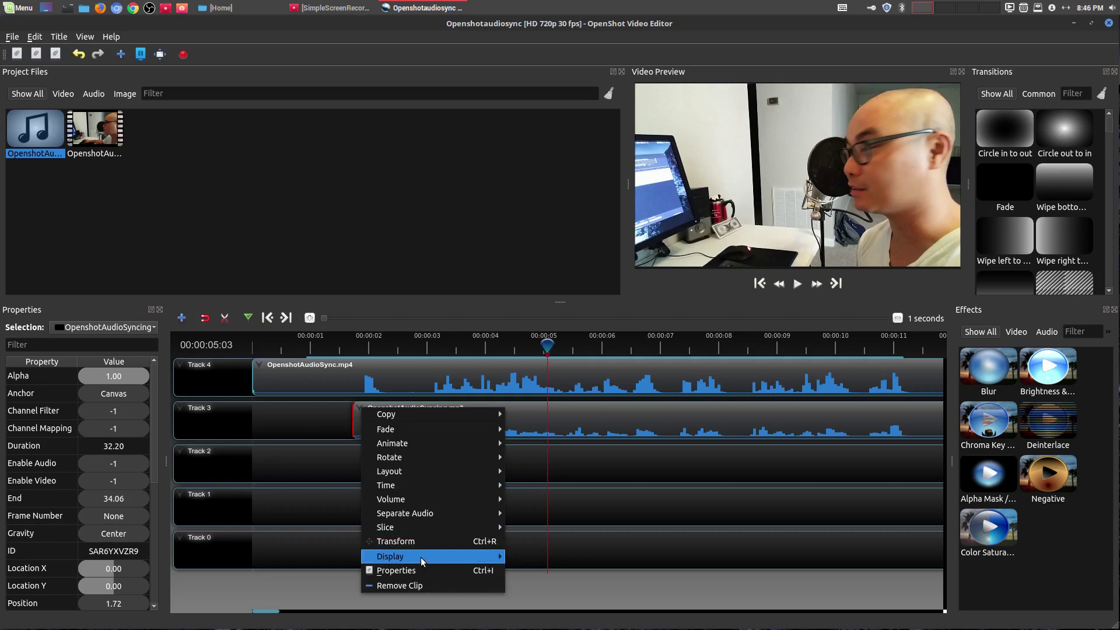
mouse_move(426, 497)
mouse_move(560, 542)
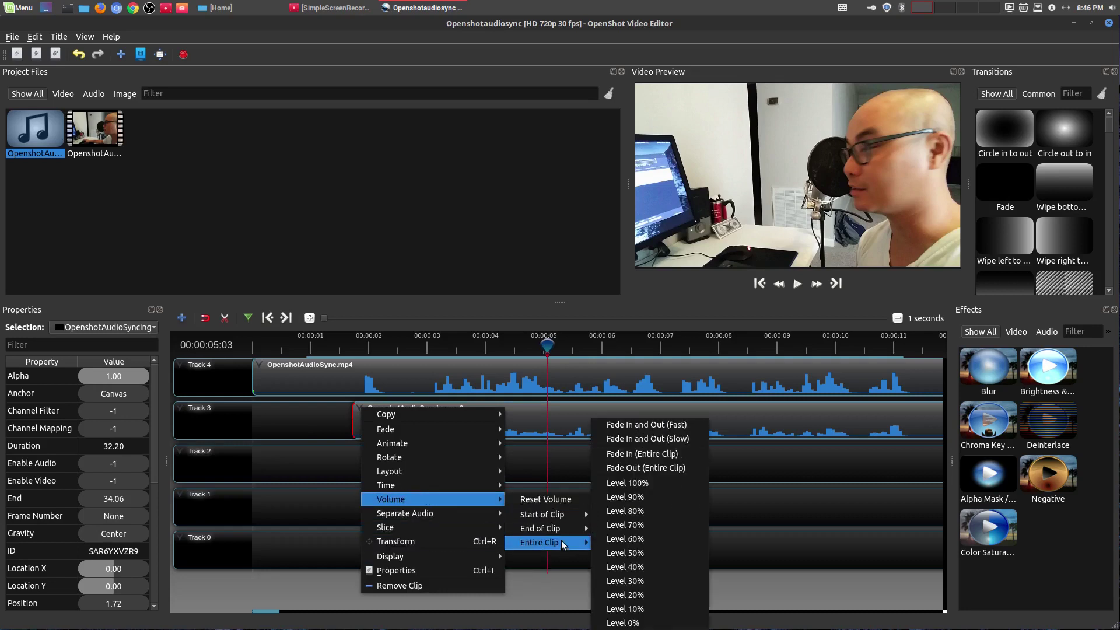
click(763, 530)
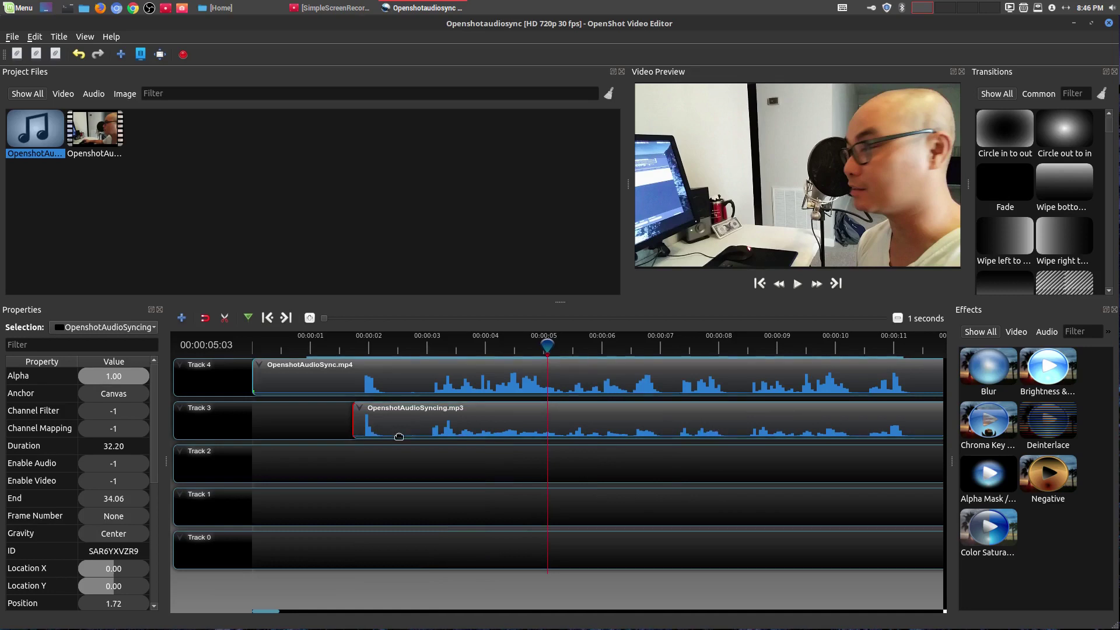
drag(155, 452, 156, 577)
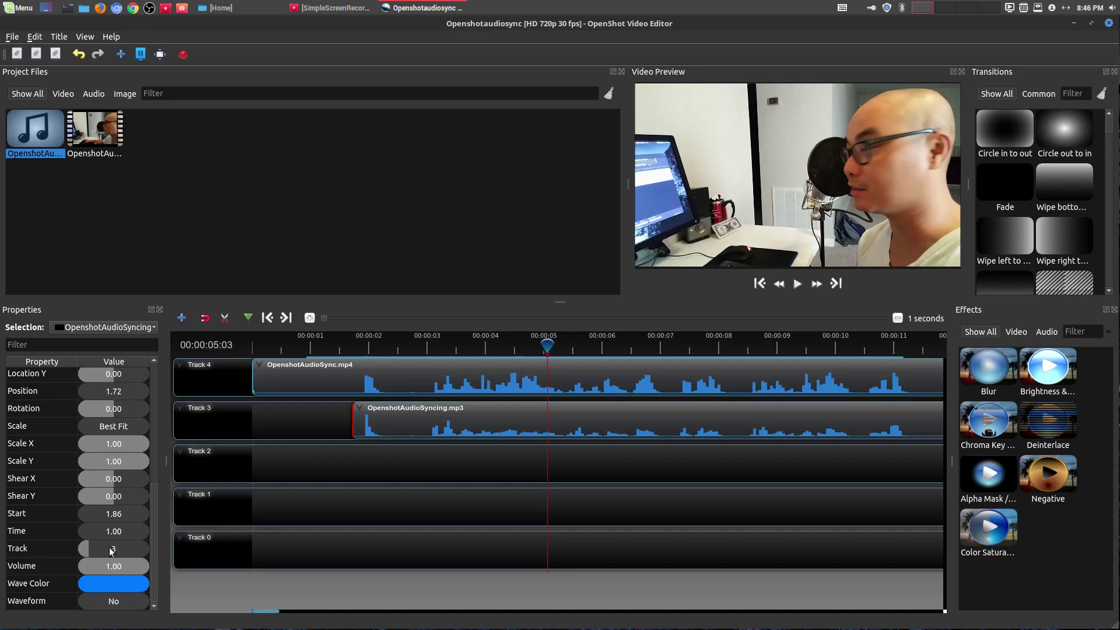
drag(156, 554, 158, 421)
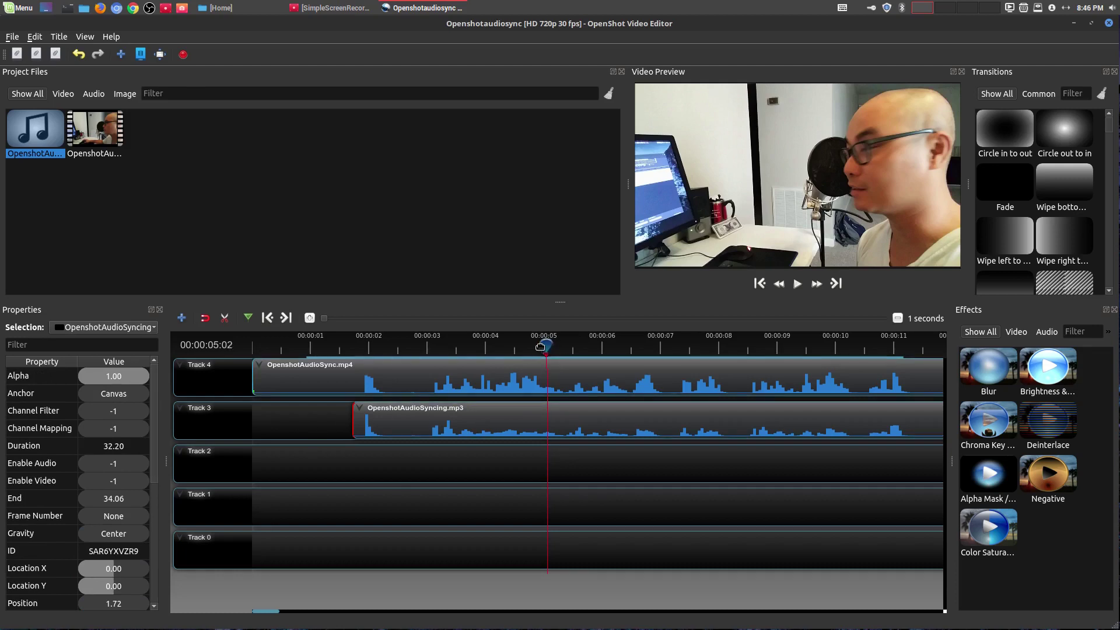
drag(547, 345, 386, 345)
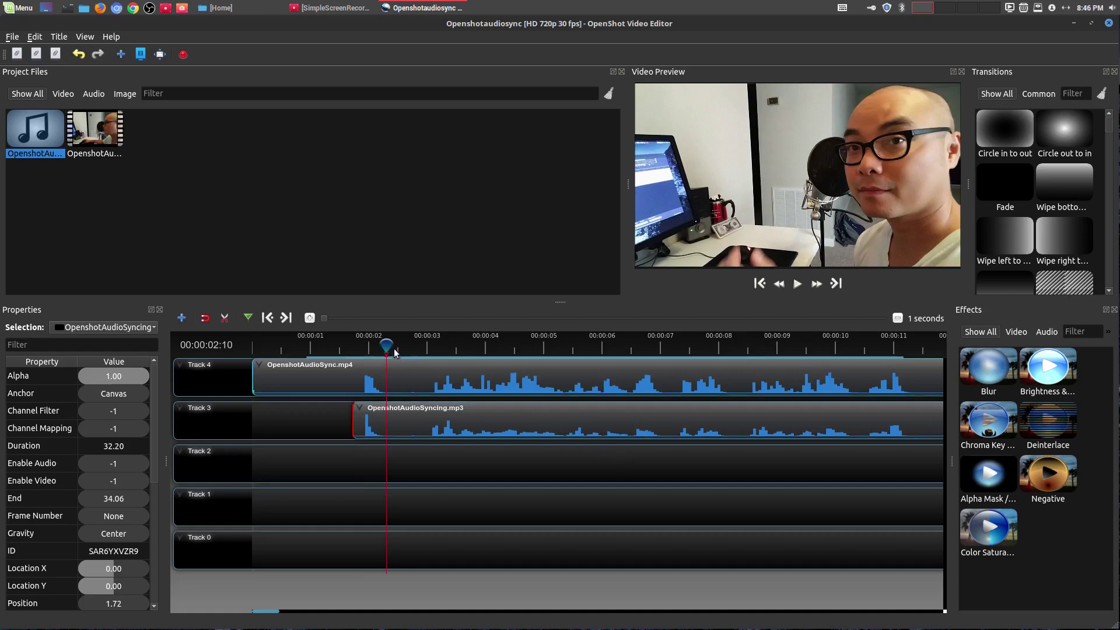
drag(386, 345, 699, 349)
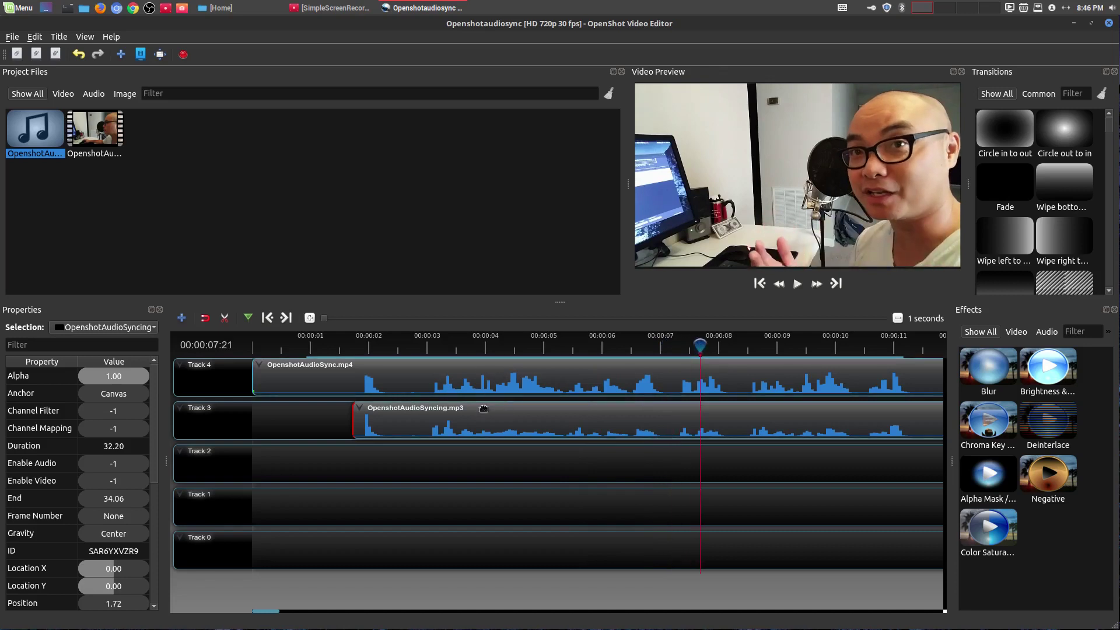
drag(701, 345, 504, 346)
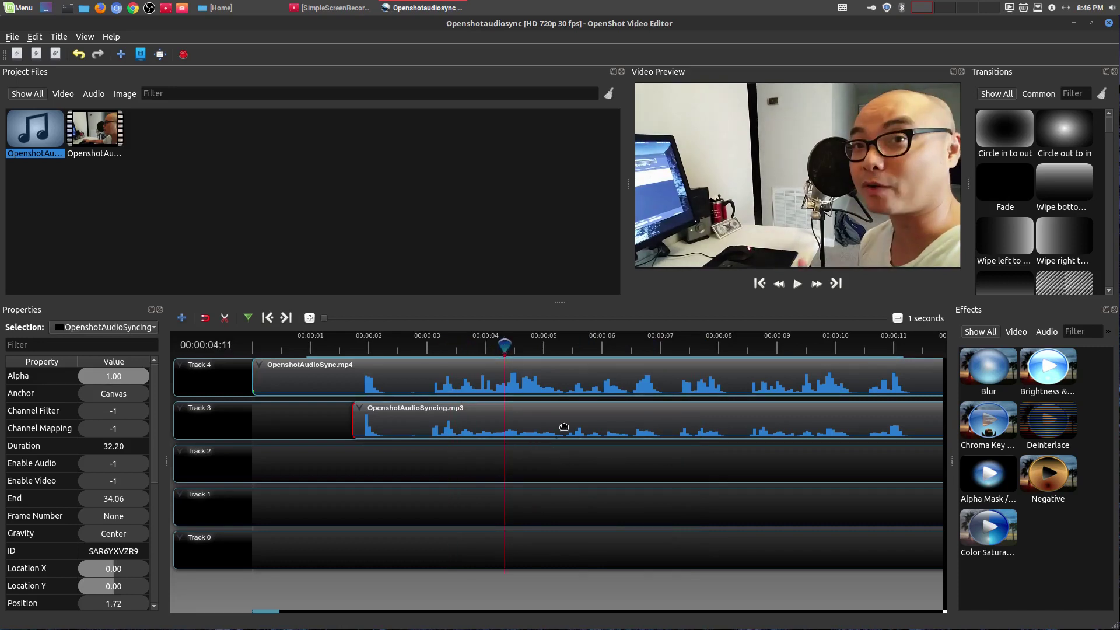